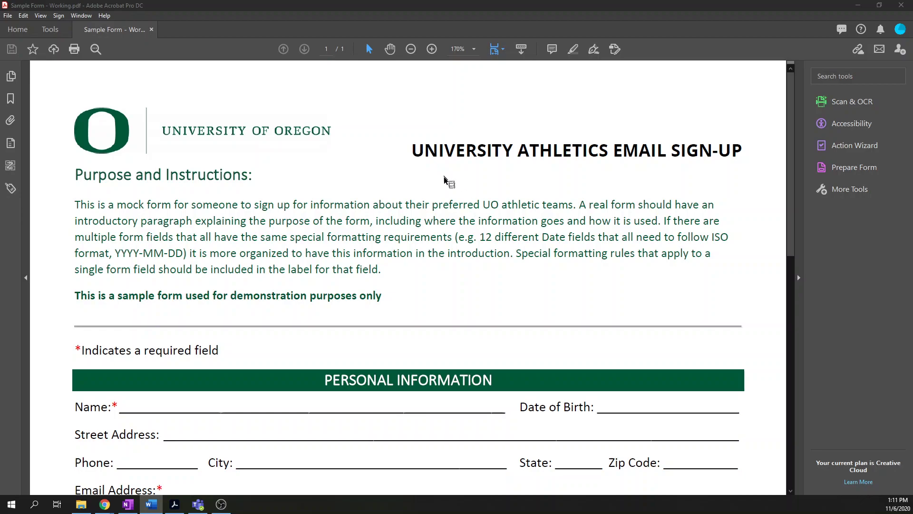
Delete the root Tags node in the Tags pane so the form's tag tree is empty
scroll(457, 209, "down", 4)
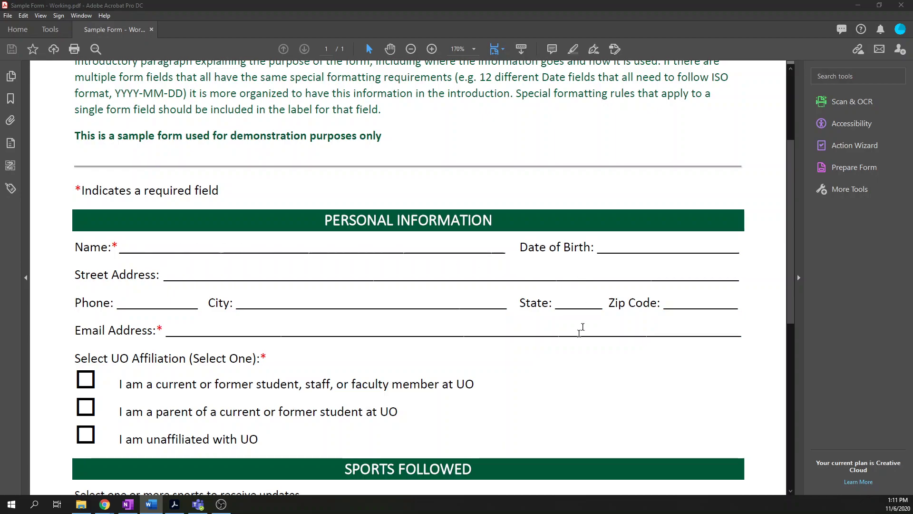
scroll(316, 304, "down", 1)
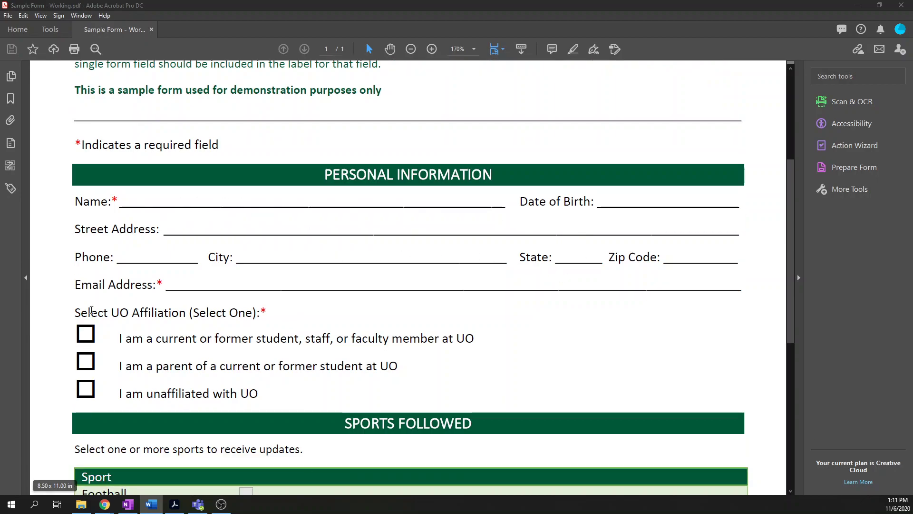
scroll(282, 281, "down", 3)
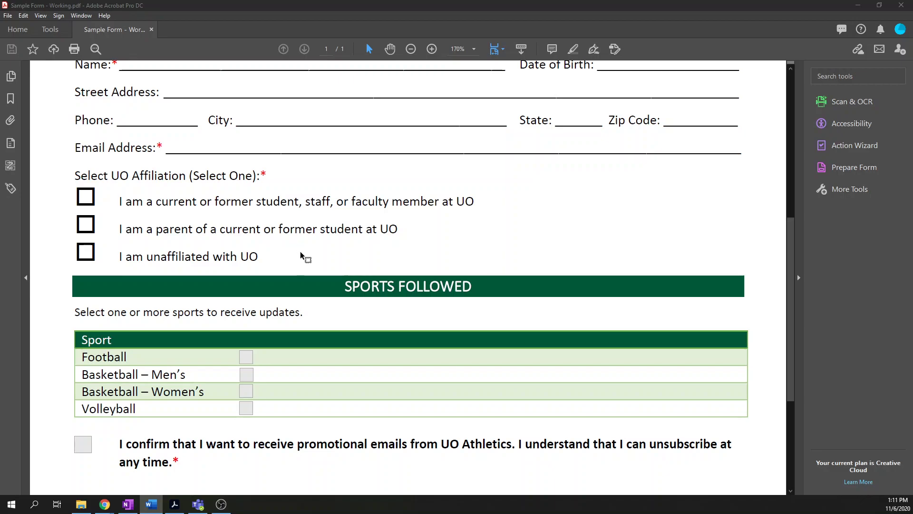
scroll(303, 257, "up", 3)
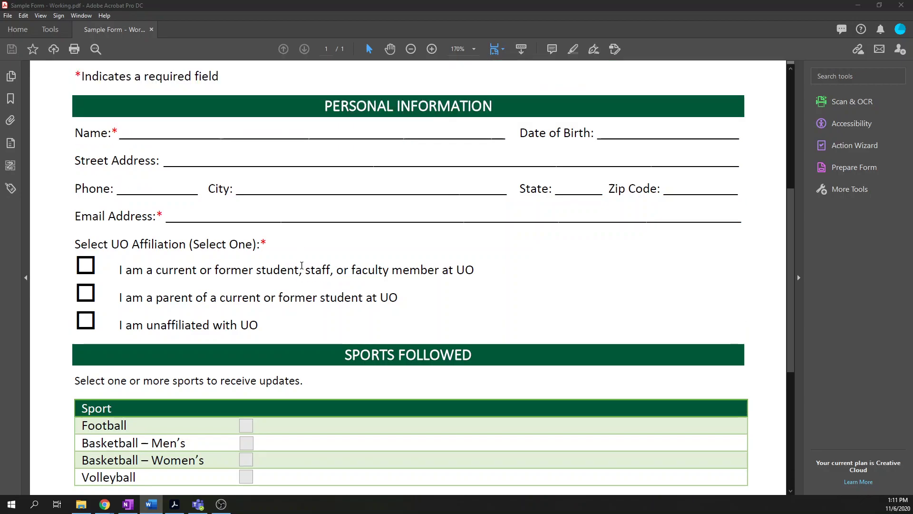
scroll(302, 265, "down", 1)
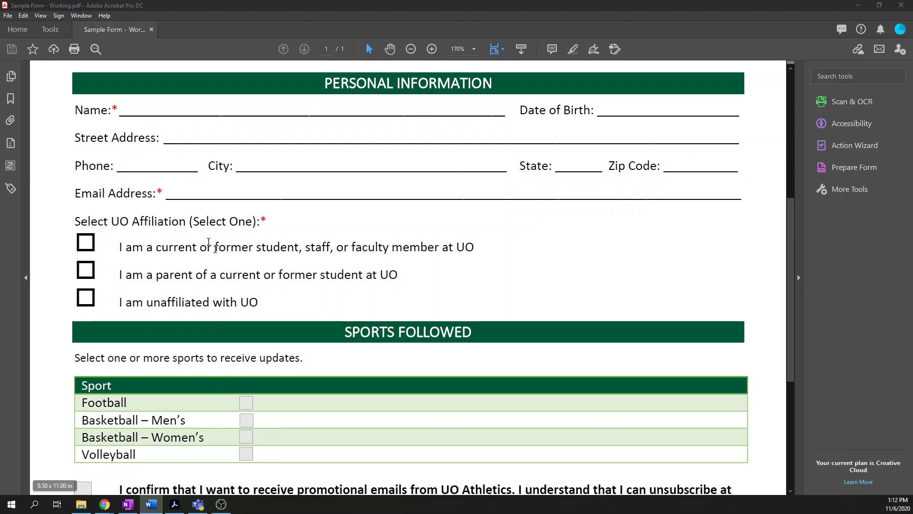
left_click(10, 189)
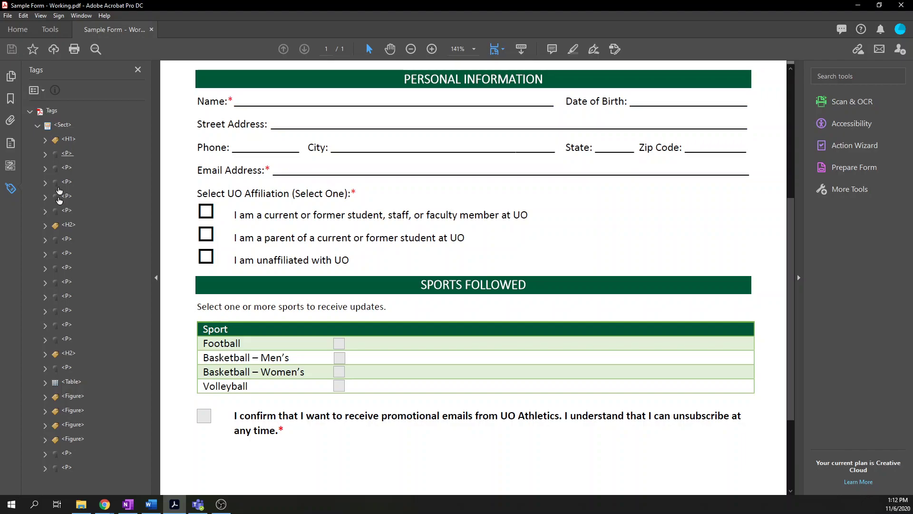
left_click(9, 191)
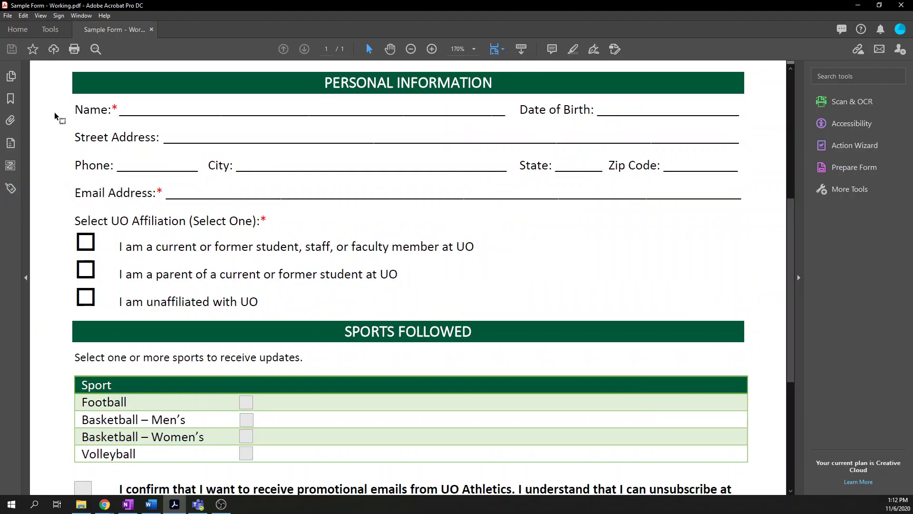
left_click(11, 192)
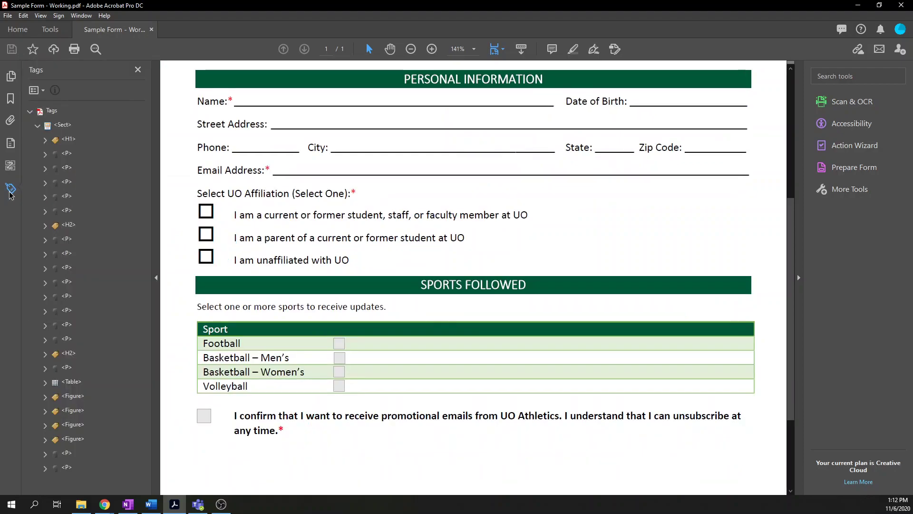
right_click(51, 112)
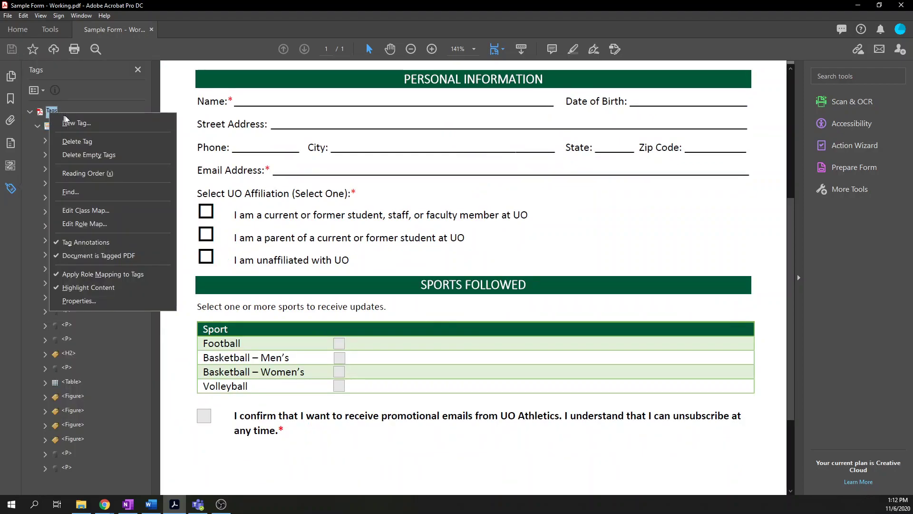
left_click(90, 142)
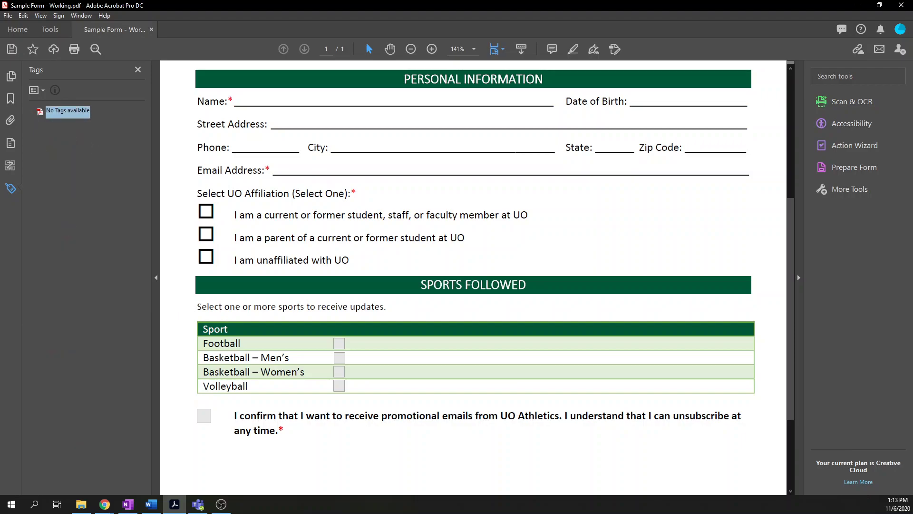
left_click(138, 71)
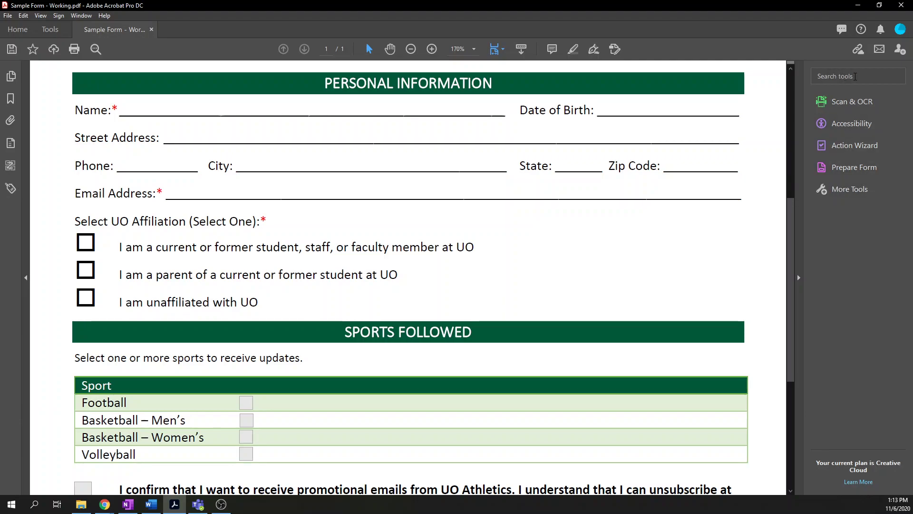
Start Prepare Form and save the untagged form over Sample Form - Working.pdf
left_click(868, 171)
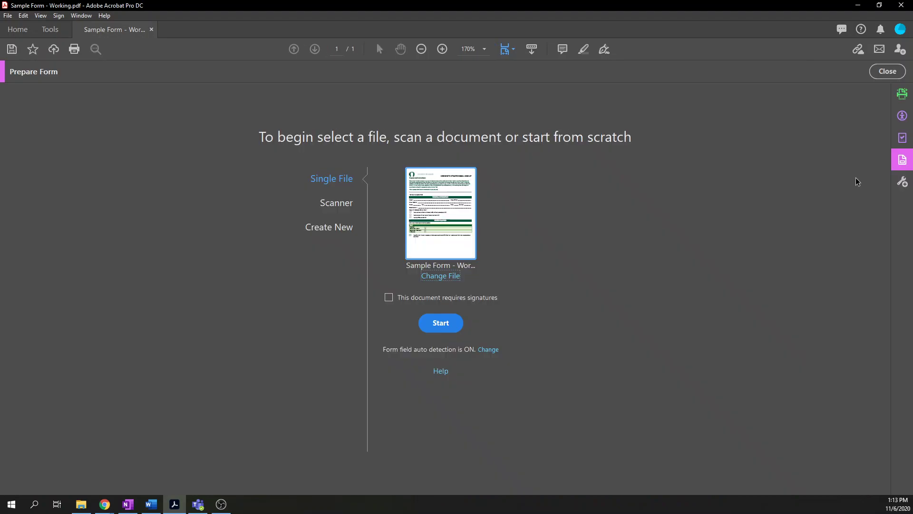
left_click(447, 325)
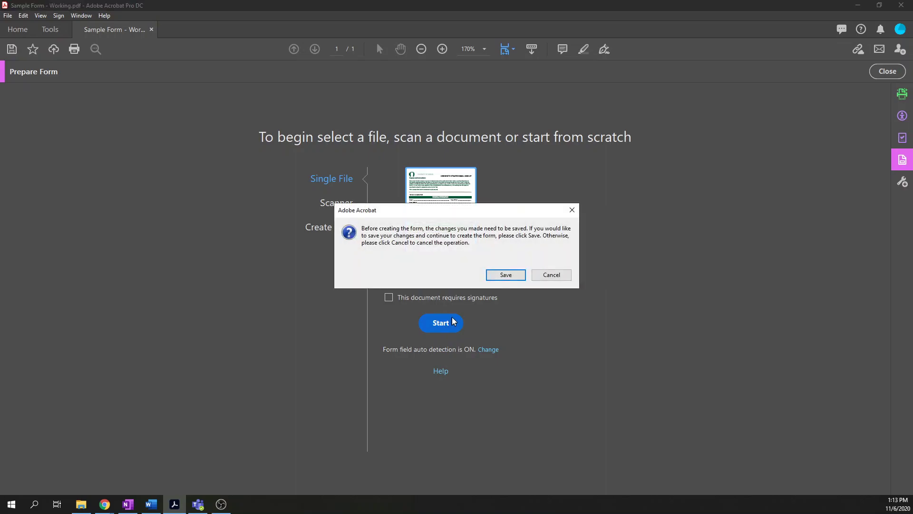
left_click(506, 275)
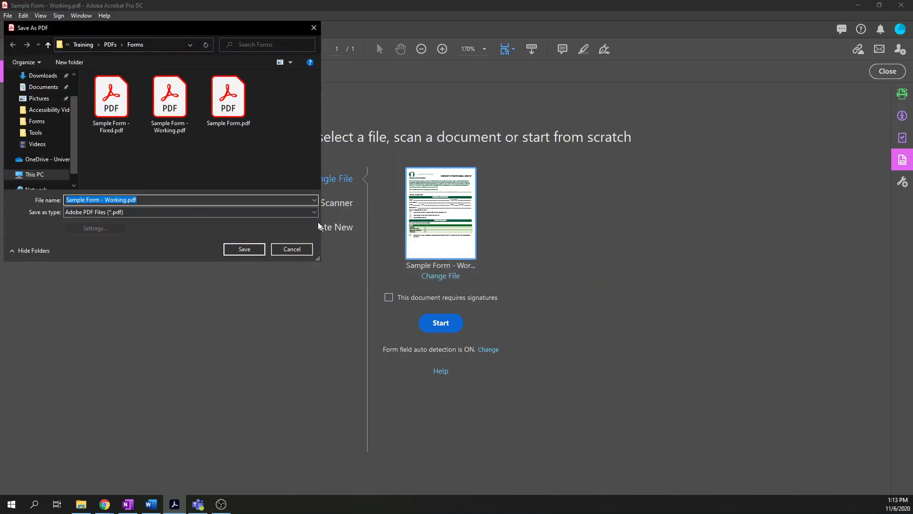
left_click(244, 249)
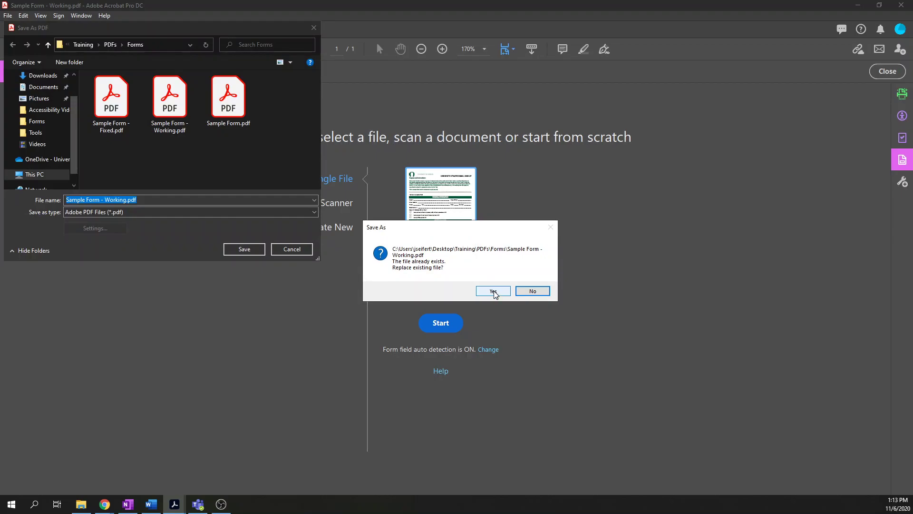
left_click(493, 291)
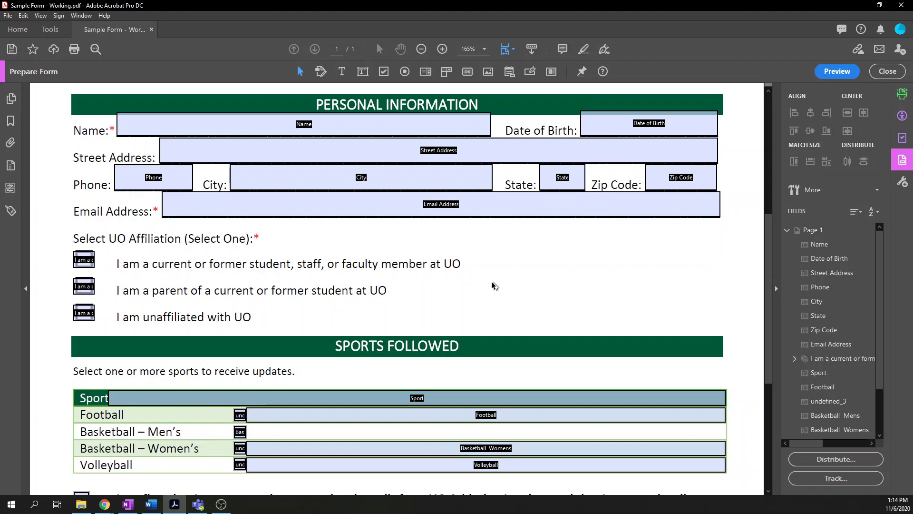
Check the auto-detected Name, Date of Birth, Phone and City fields
scroll(428, 283, "up", 1)
left_click(193, 167)
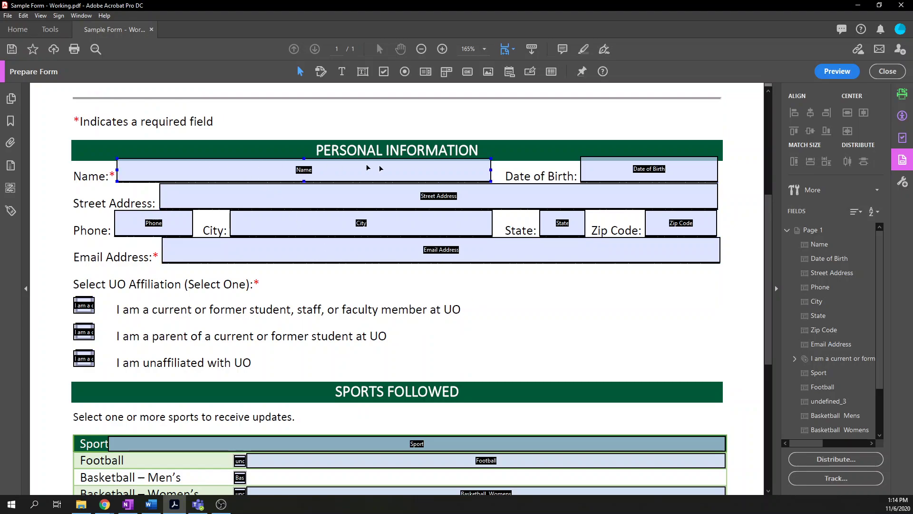
left_click(625, 171)
left_click(173, 231)
left_click(298, 232)
Check the Street Address field and review the remaining detected fields further down the form
scroll(298, 232, "up", 5)
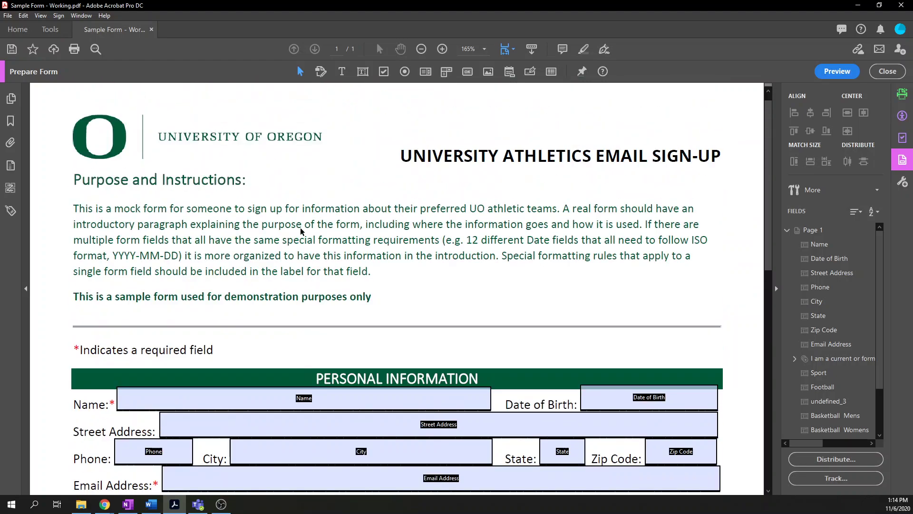
scroll(351, 270, "down", 2)
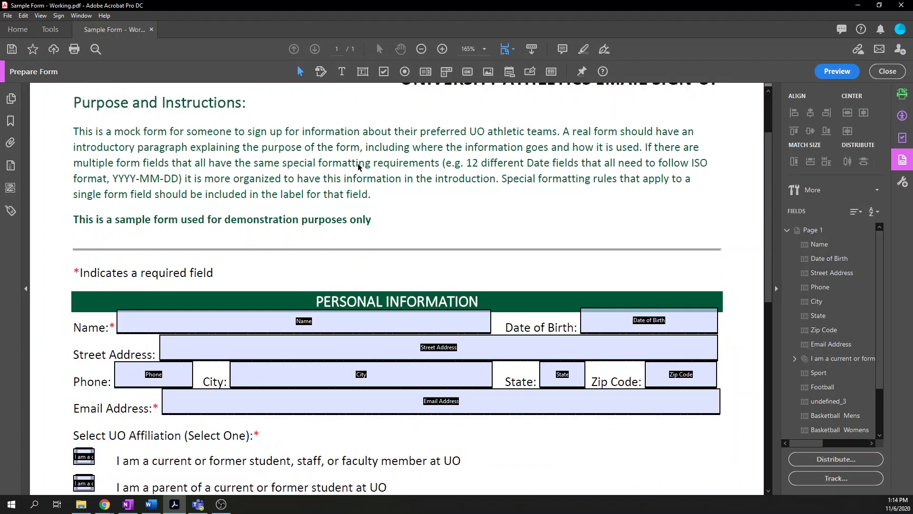
scroll(316, 262, "down", 1)
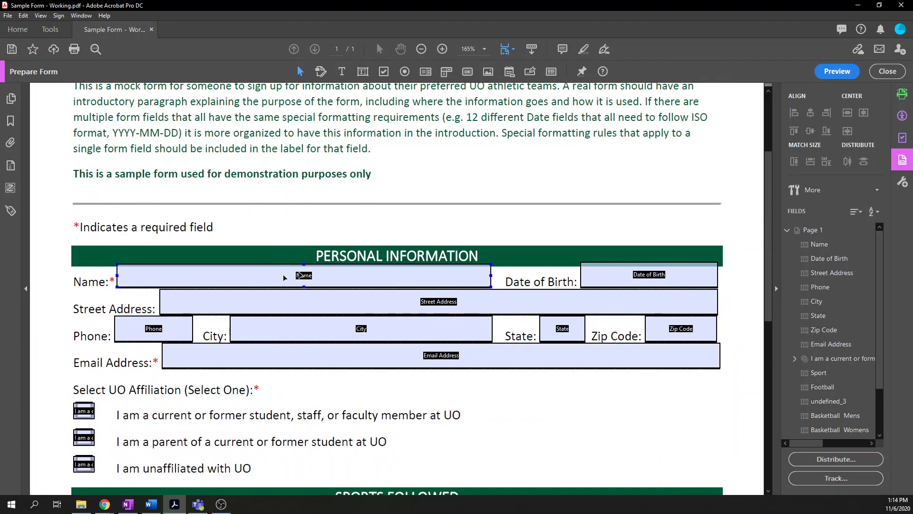
left_click(302, 301)
left_click(224, 317)
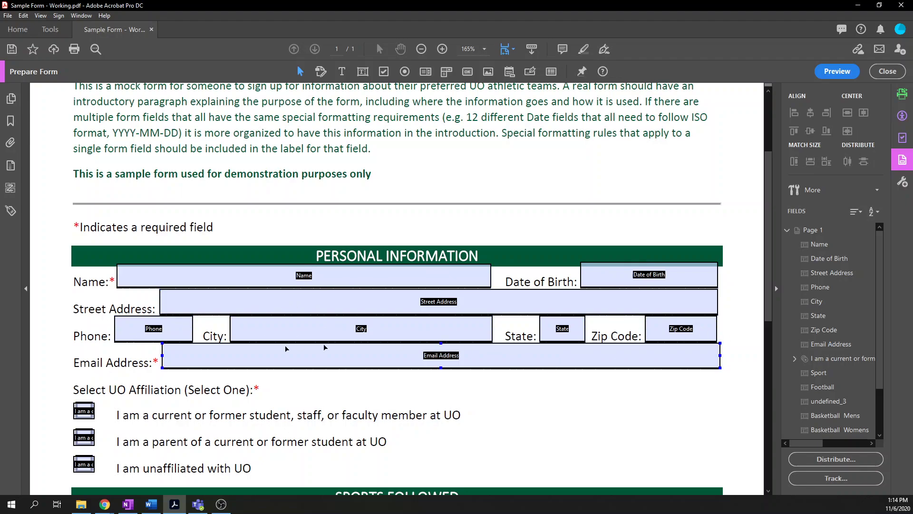
scroll(180, 352, "down", 1)
scroll(97, 330, "down", 1)
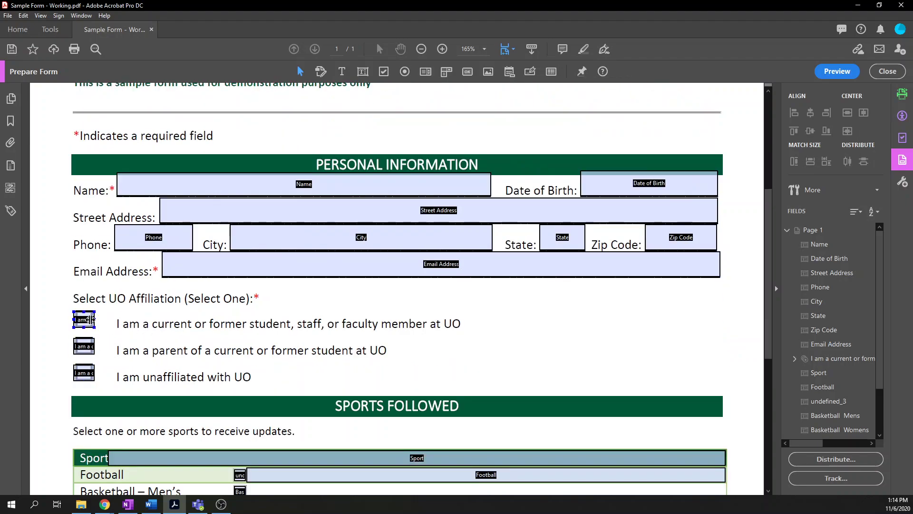
scroll(295, 328, "down", 5)
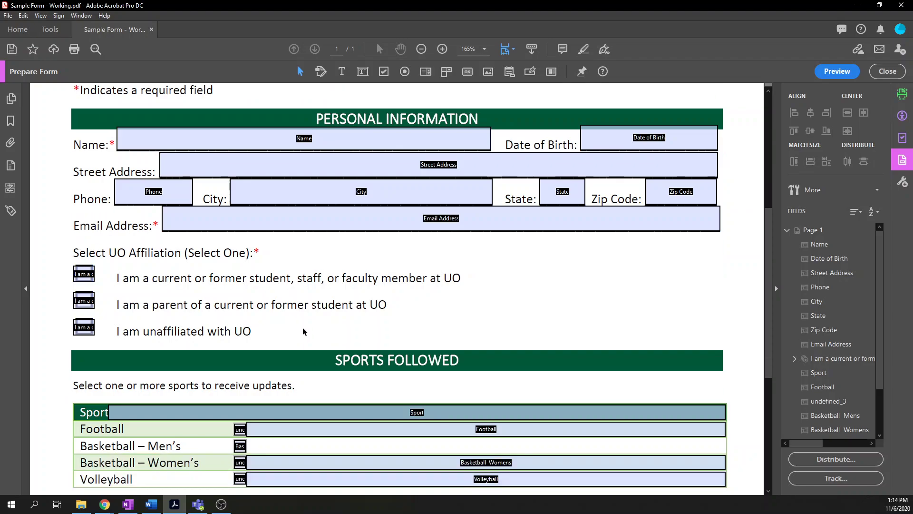
scroll(296, 322, "down", 1)
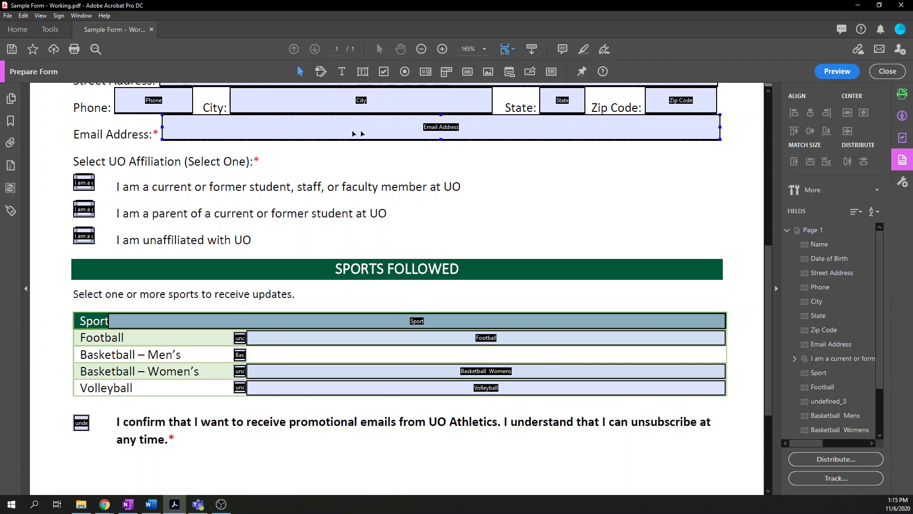
Inspect the Sport row's fields and delete the wide Football text field
left_click(152, 315)
left_click(299, 385)
left_click(122, 354)
left_click(278, 324)
left_click(281, 325)
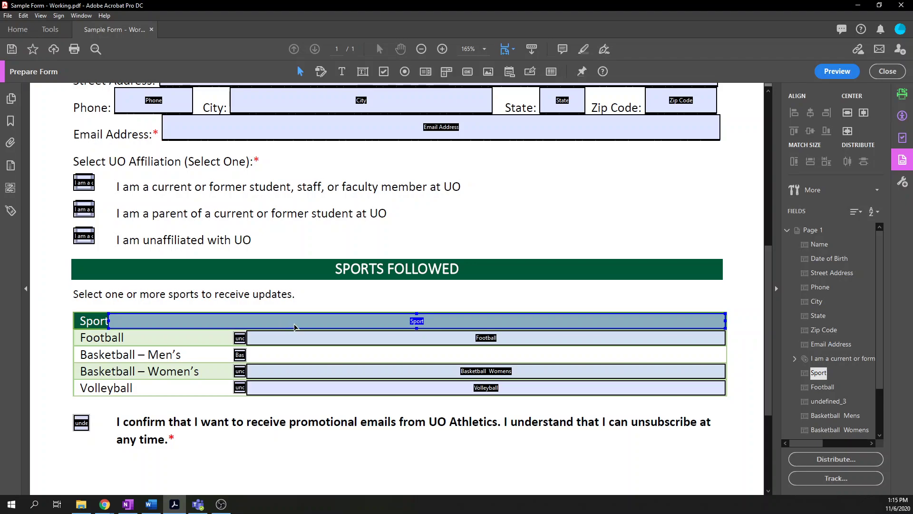
left_click(332, 341)
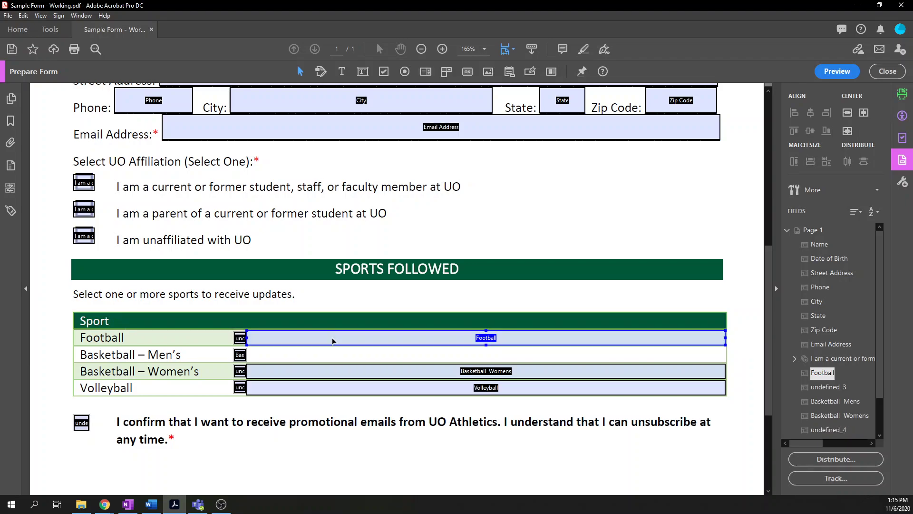
right_click(335, 341)
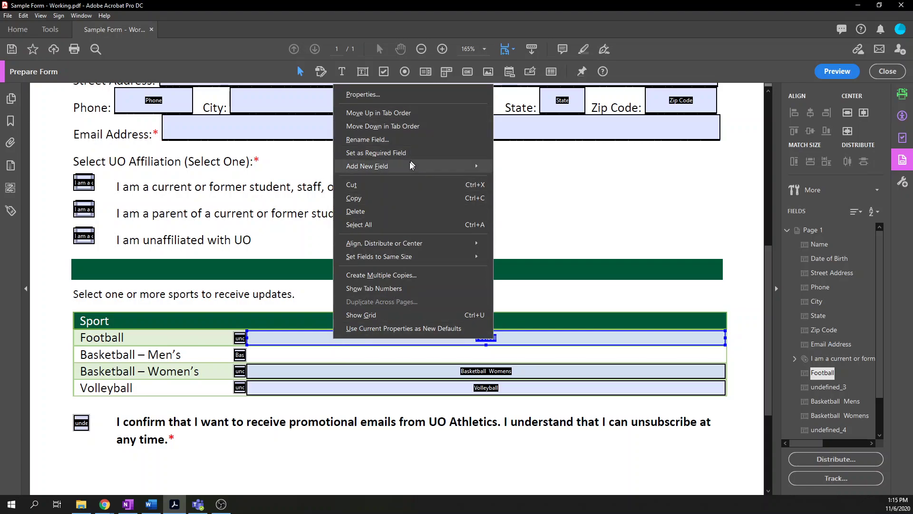
left_click(381, 215)
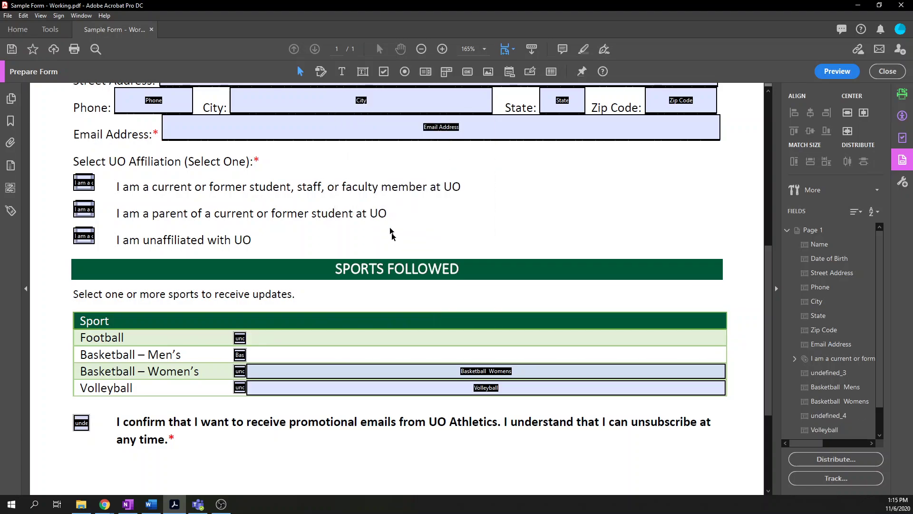
Delete the wide text fields in the Basketball Women's and Volleyball rows
left_click(380, 376)
key("Delete")
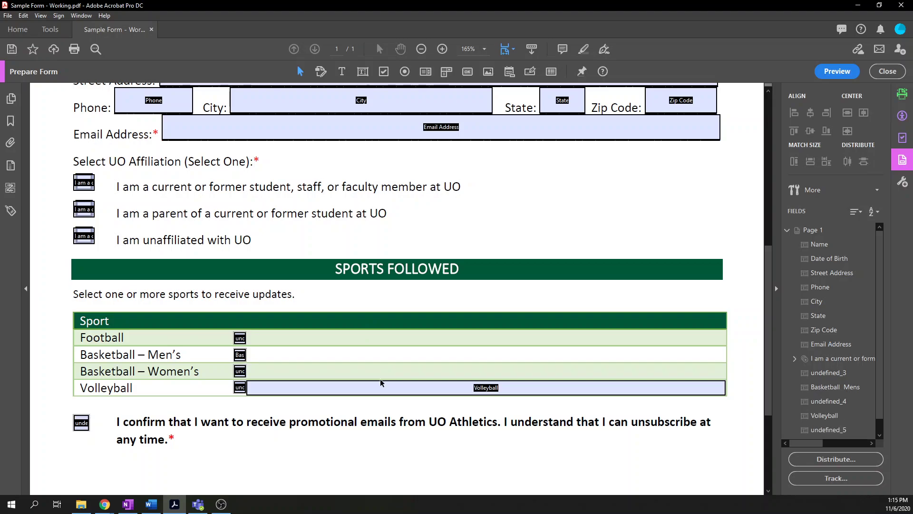
left_click(384, 387)
key("Delete")
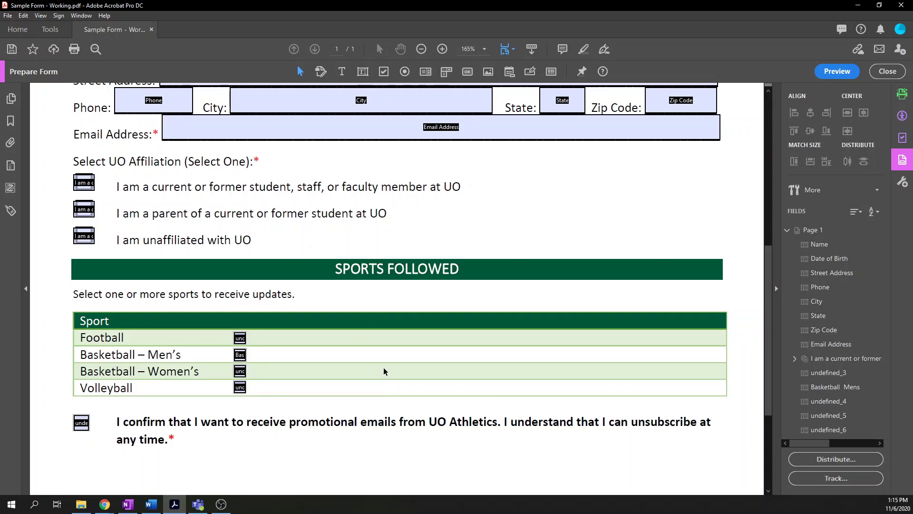
left_click(81, 423)
left_click(107, 430)
scroll(205, 397, "down", 3)
scroll(209, 397, "down", 4)
scroll(217, 388, "up", 10)
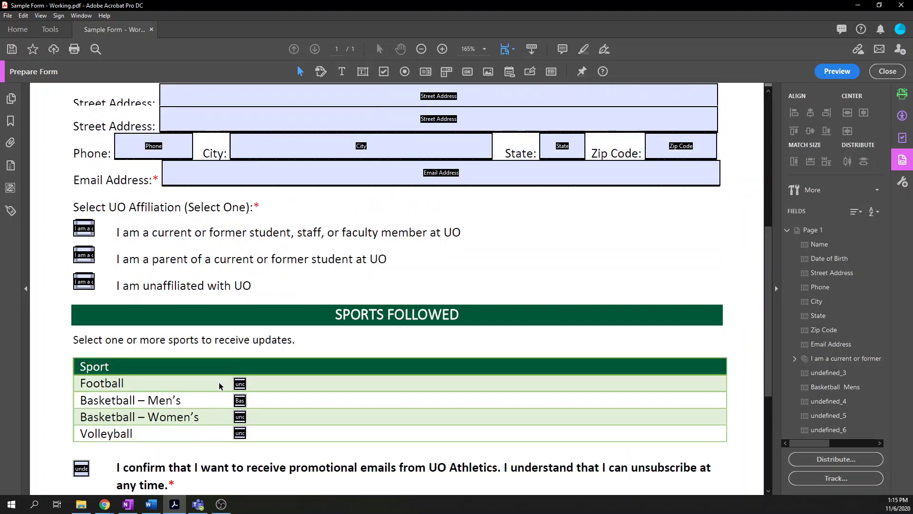
Delete the existing text field from the Name line
scroll(226, 364, "up", 3)
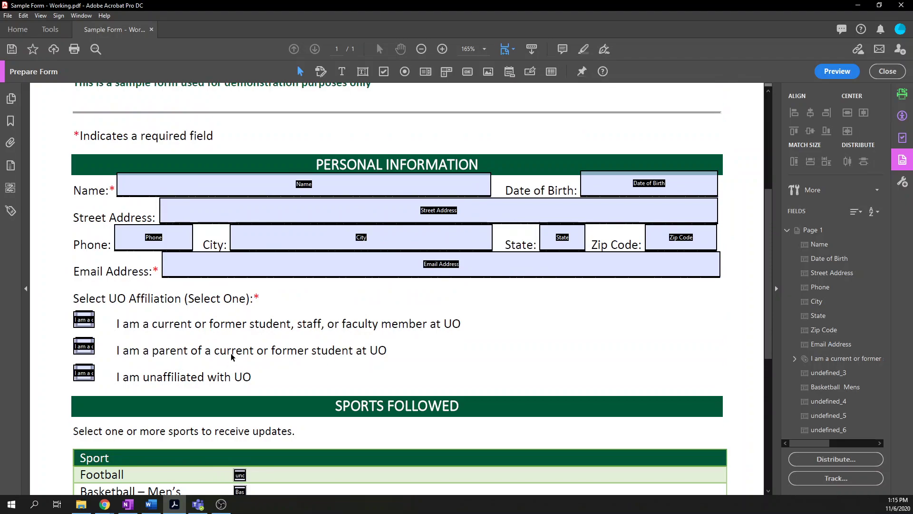
left_click(182, 191)
key("Delete")
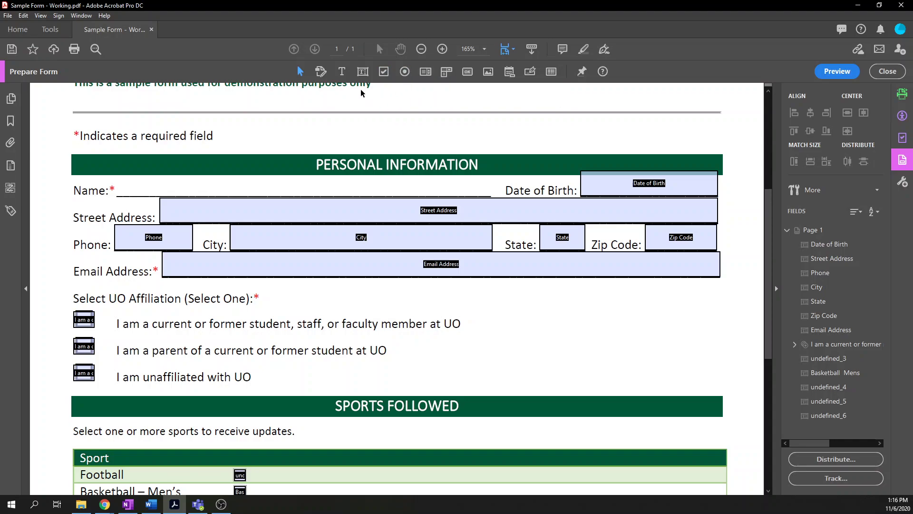
Place a text field named Text16 on the Name line and stretch it to Date of Birth
left_click(363, 72)
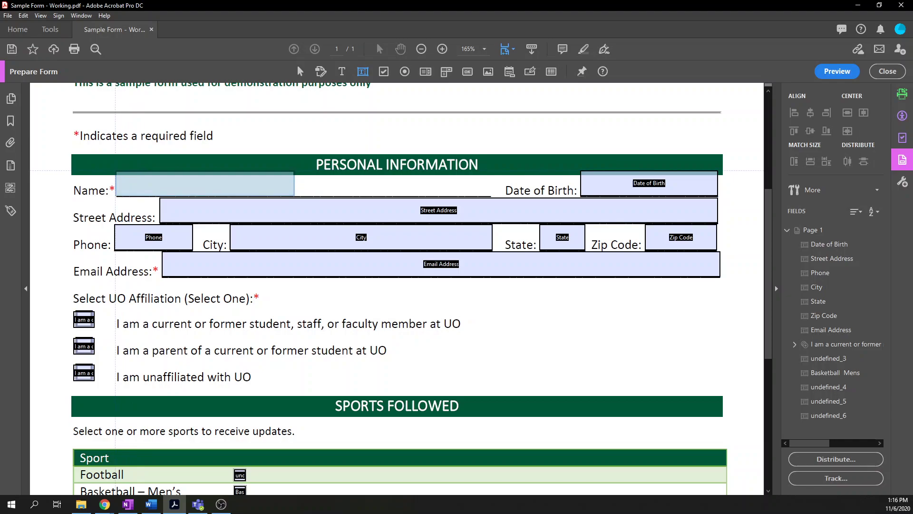
left_click(116, 170)
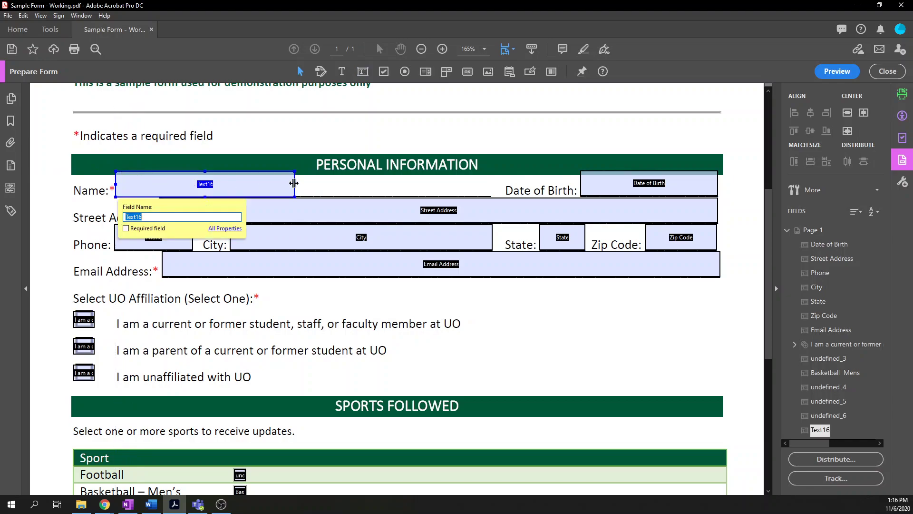
left_click(293, 183)
left_click_drag(292, 183, 490, 181)
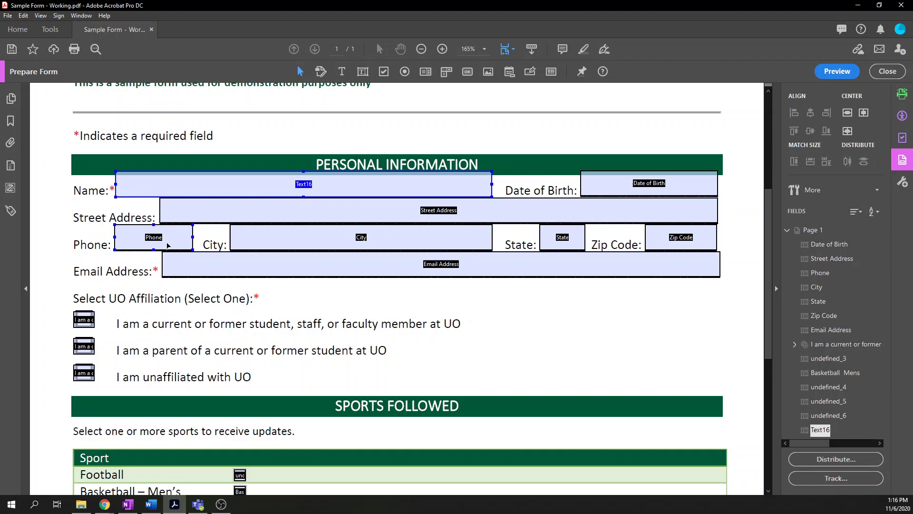
left_click(152, 229, "ctrl")
left_click(151, 229, "ctrl")
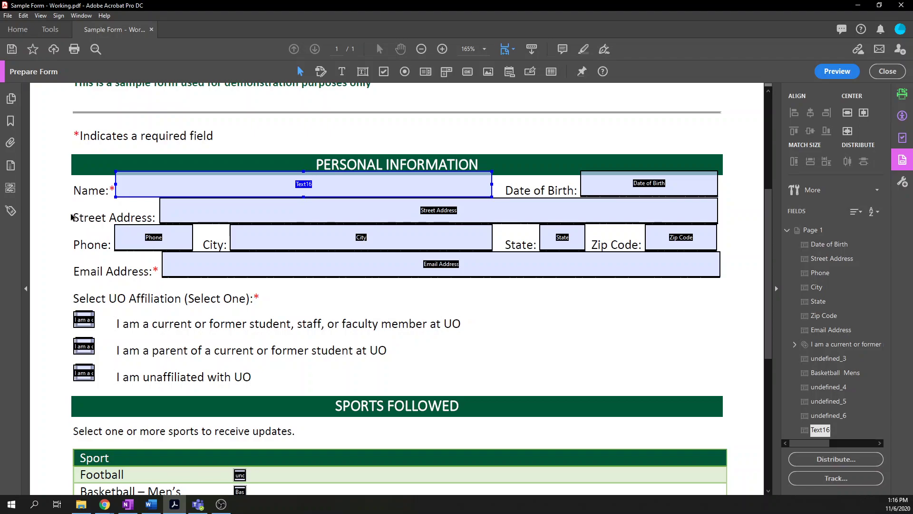
Review Street Address's name and tooltip in Text Field Properties, then show Text16's properties instead
right_click(242, 190)
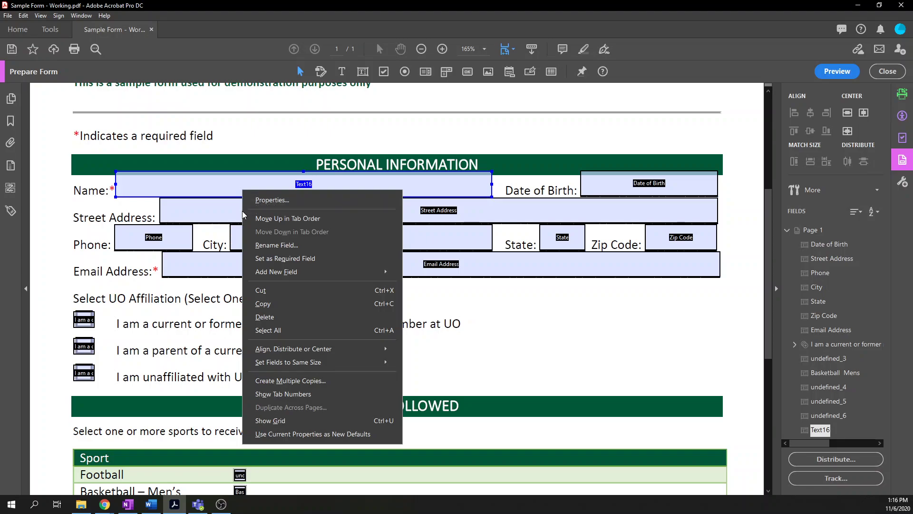
right_click(224, 213)
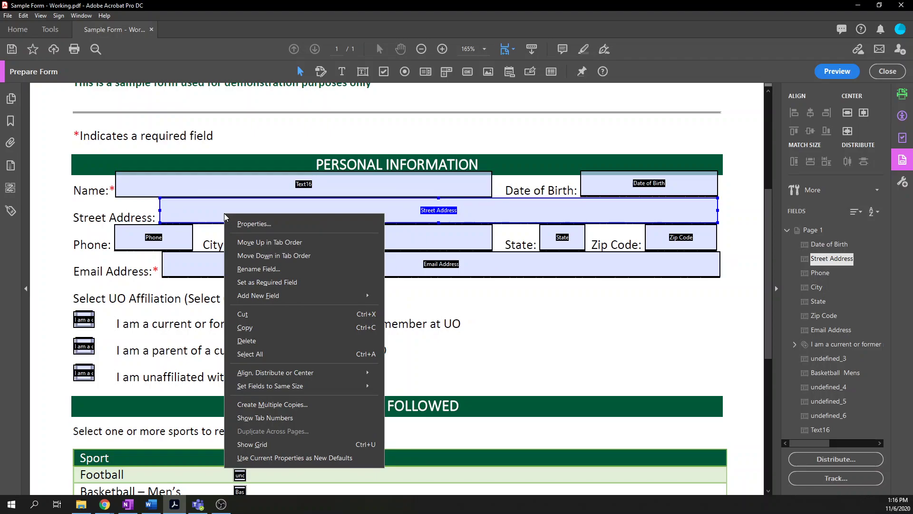
left_click(251, 224)
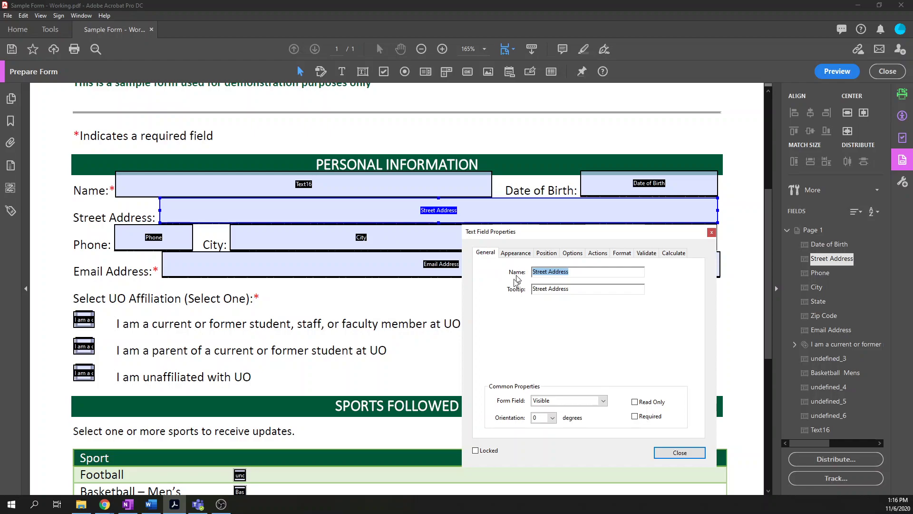
left_click_drag(543, 232, 372, 134)
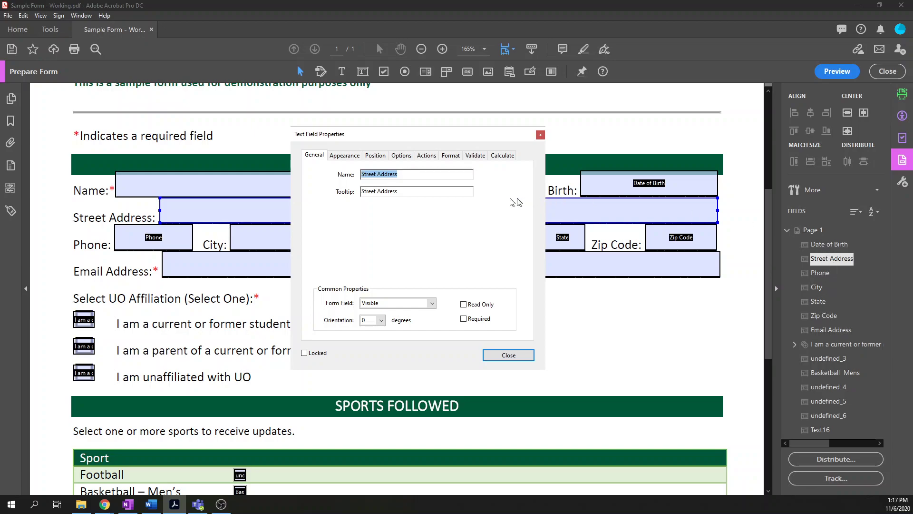
left_click(427, 175)
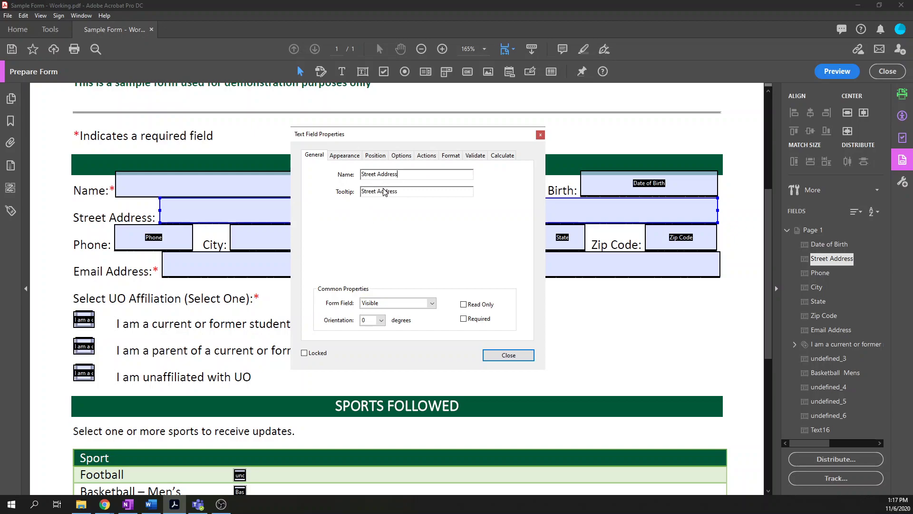
left_click(408, 193)
left_click_drag(353, 135, 577, 166)
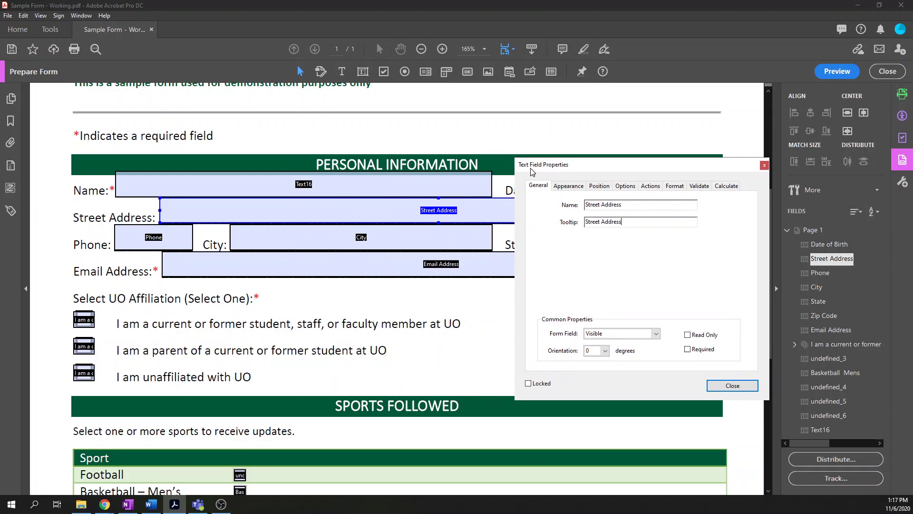
left_click_drag(581, 170, 567, 202)
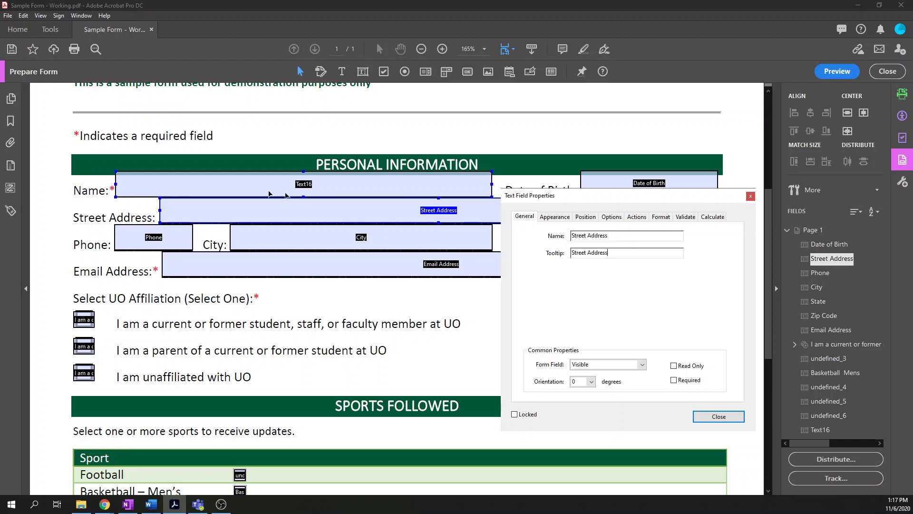
left_click_drag(597, 199, 571, 276)
left_click(236, 184)
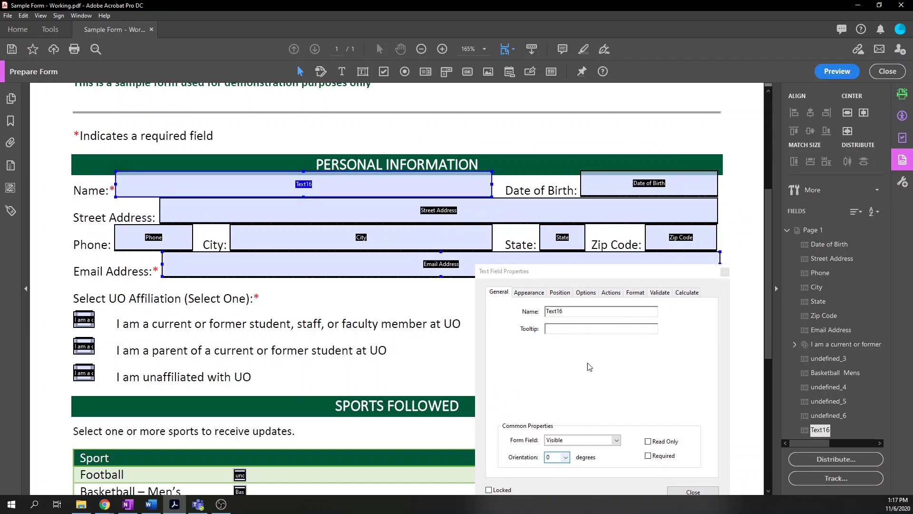
Rename Text16 to Name, set tooltip 'Enter your full name (required)', and tick Required
left_click_drag(586, 278, 477, 217)
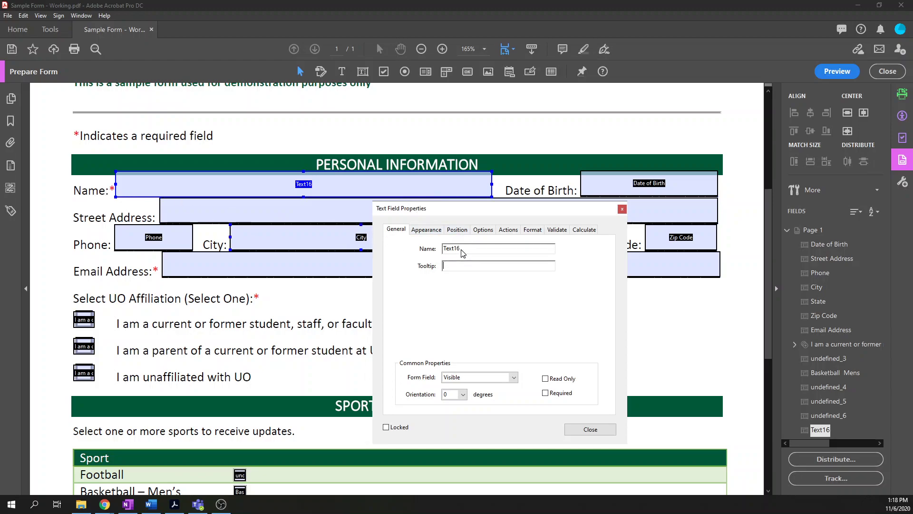
left_click_drag(472, 248, 441, 248)
key("BackSpace")
type("Name")
left_click(469, 267)
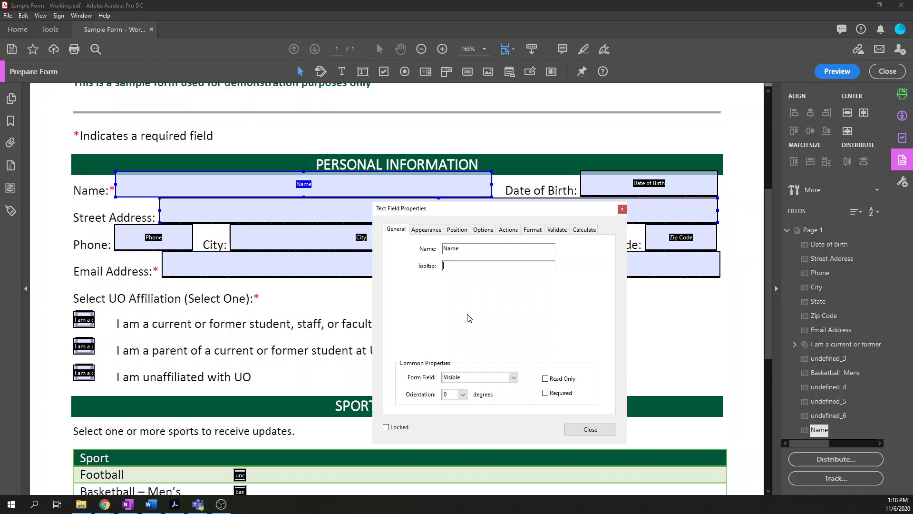
type("Enter your full name")
type("(required")
left_click(559, 394)
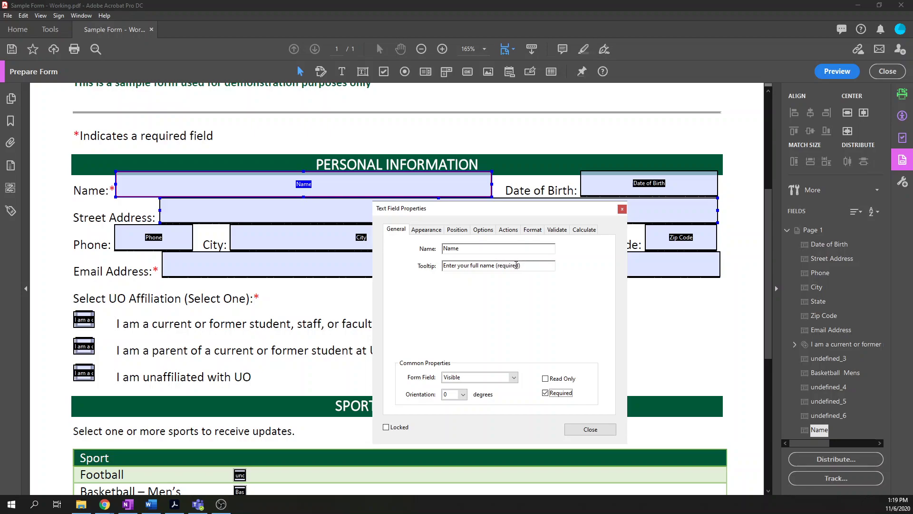
left_click_drag(568, 217, 388, 287)
left_click(614, 182)
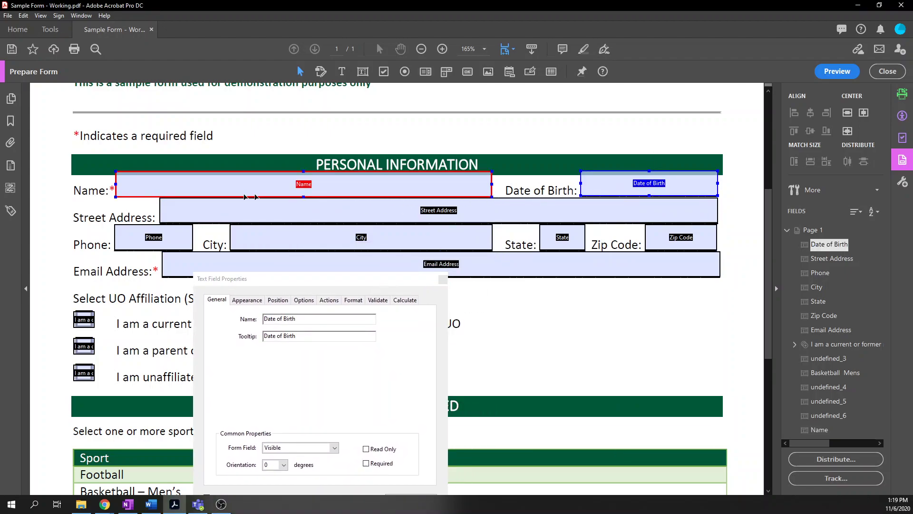
Format the Date of Birth field as a Date using mm/dd/yyyy
left_click(367, 183, "ctrl")
left_click(636, 183)
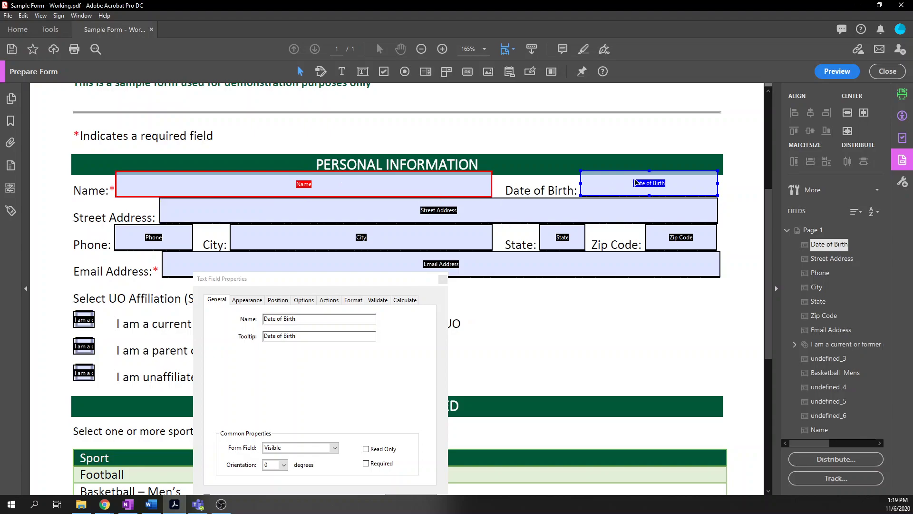
left_click_drag(319, 285, 325, 188)
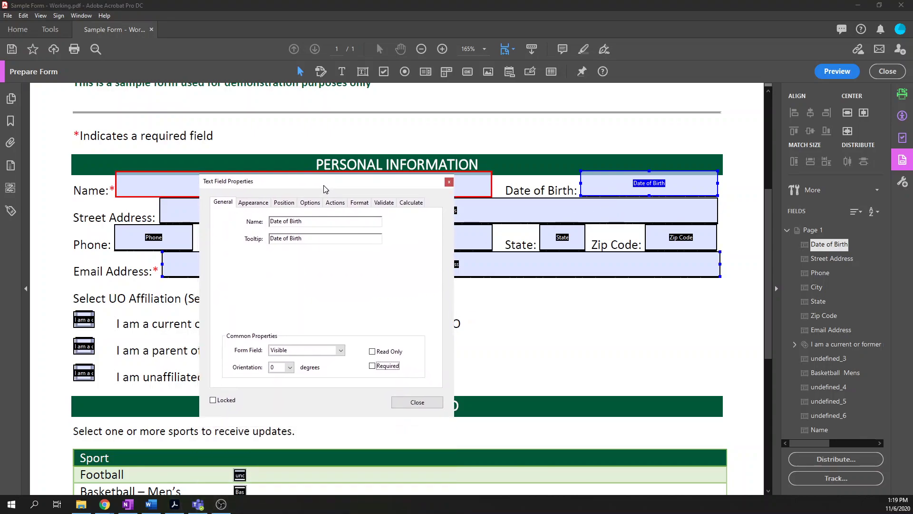
left_click(360, 206)
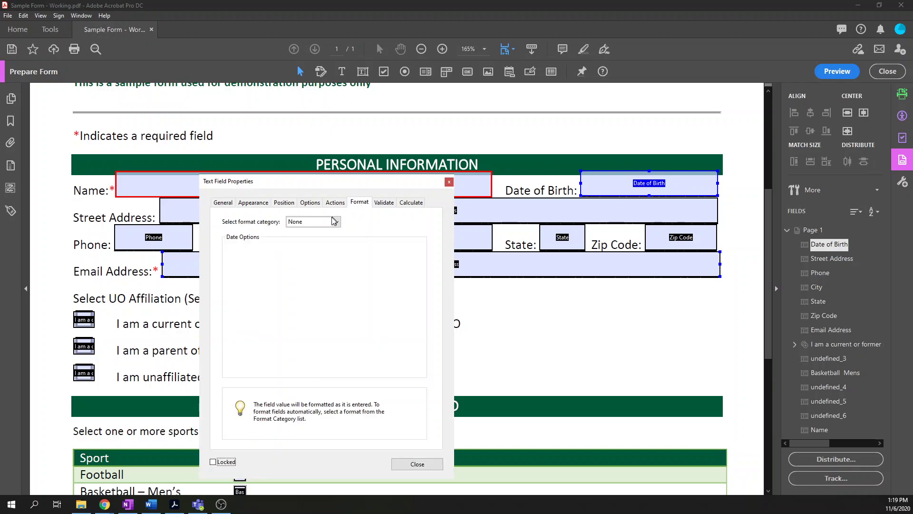
left_click(335, 224)
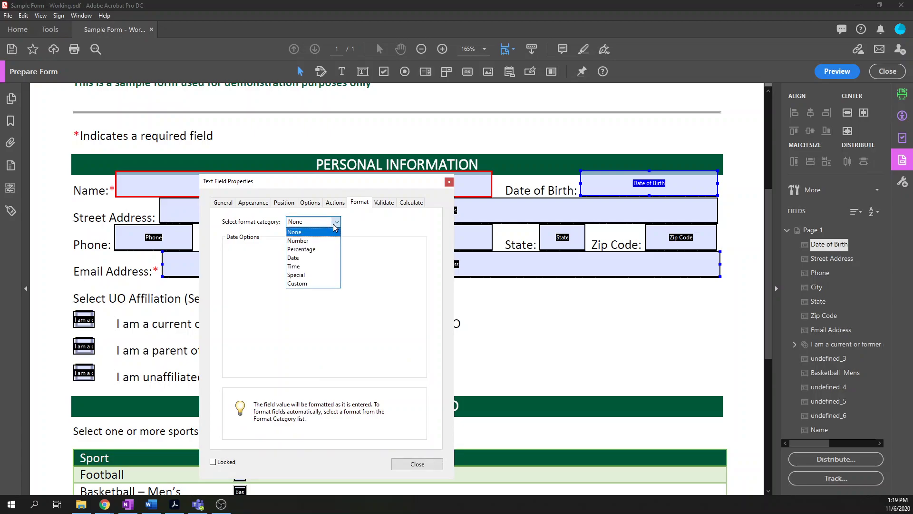
left_click(317, 258)
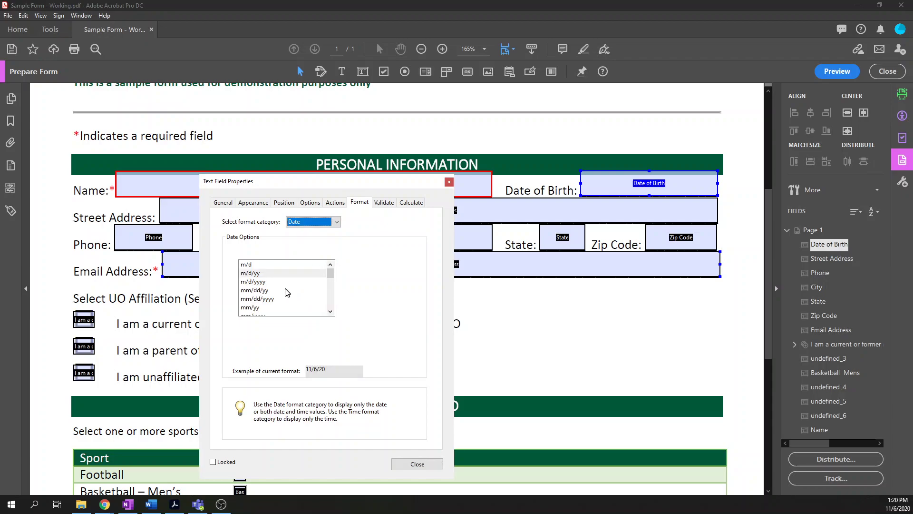
left_click(263, 299)
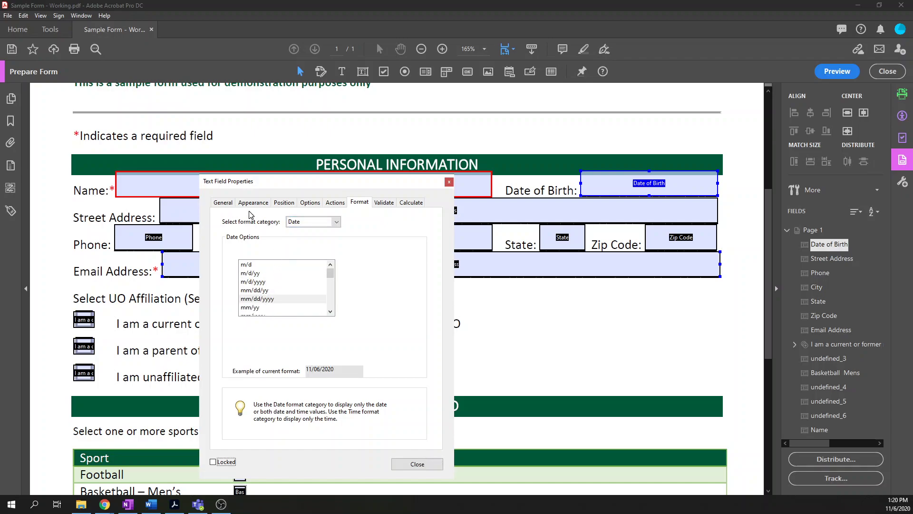
Append '(mm/dd/yyyy)' to the Date of Birth tooltip
left_click(223, 203)
left_click(319, 240)
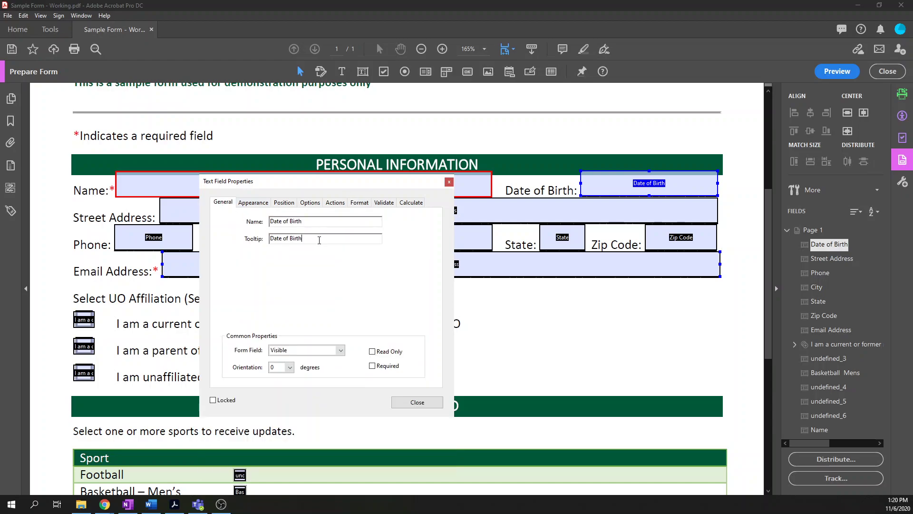
type("(mm/dd/yyyy)")
left_click_drag(330, 186, 741, 145)
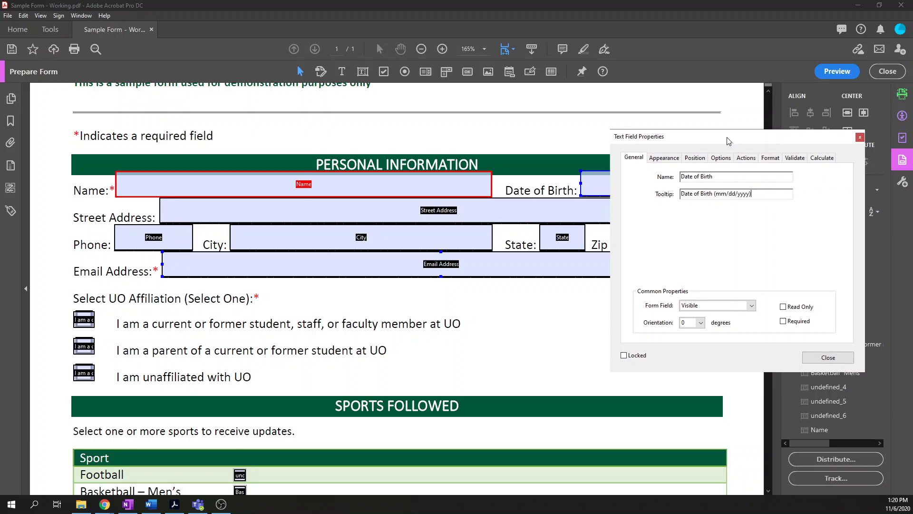
Change the State field's tooltip to 'Two letter state abbreviation'
left_click(180, 243)
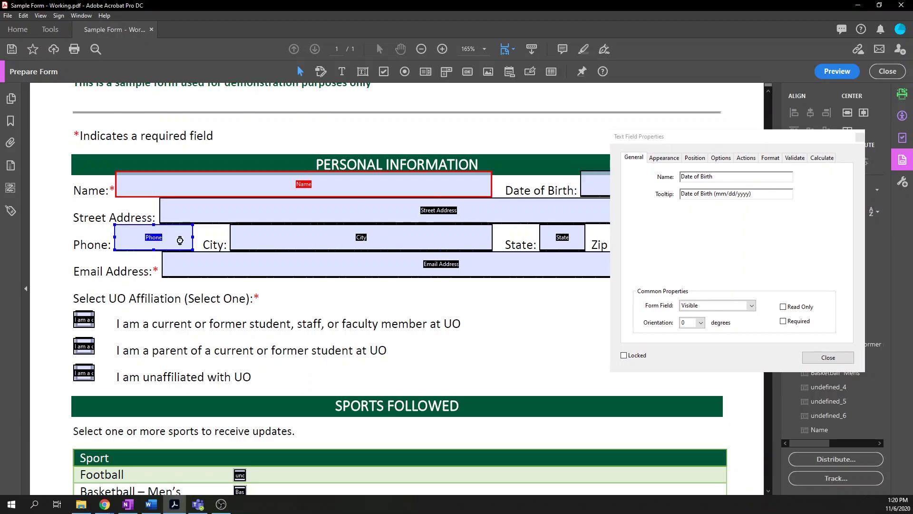
left_click_drag(180, 247, 179, 248)
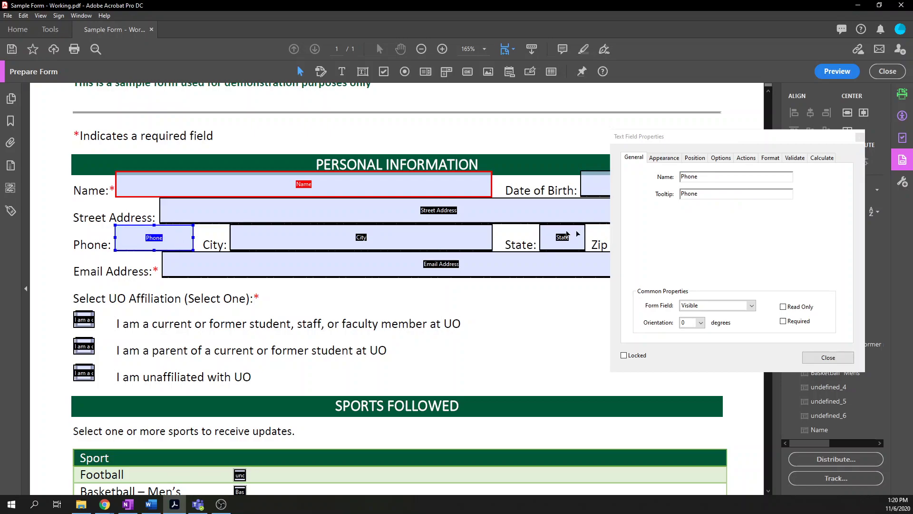
left_click(454, 240)
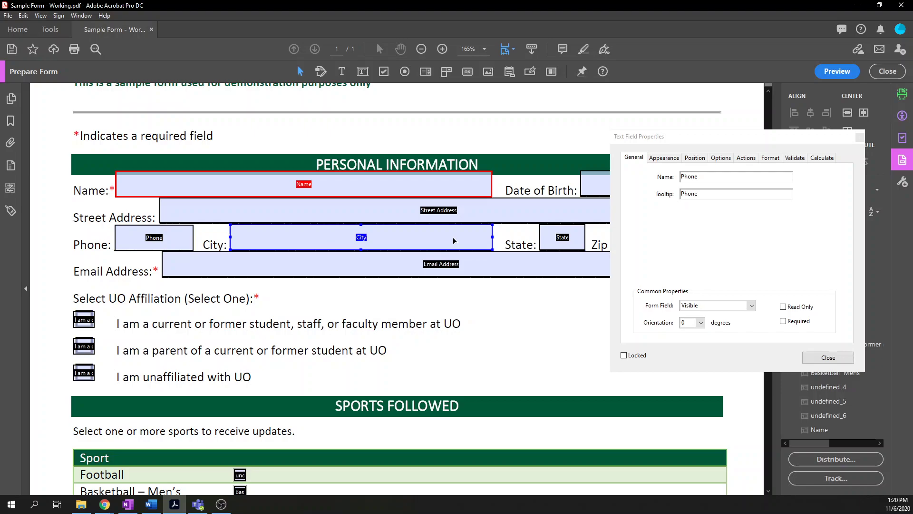
left_click(573, 240)
left_click_drag(730, 140, 298, 172)
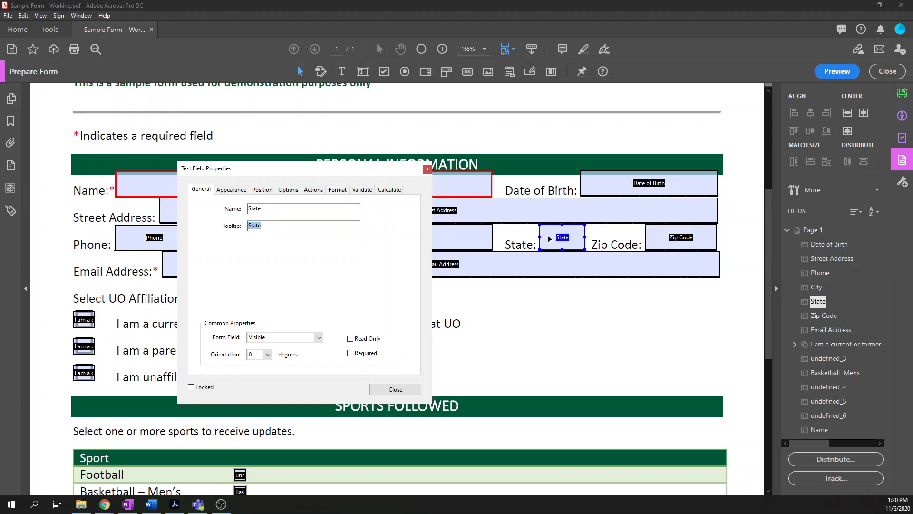
left_click_drag(539, 237, 492, 237)
left_click(298, 223)
key("BackSpace")
key("BackSpace")
key("BackSpace")
key("BackSpace")
type("Two letter state abbreviation")
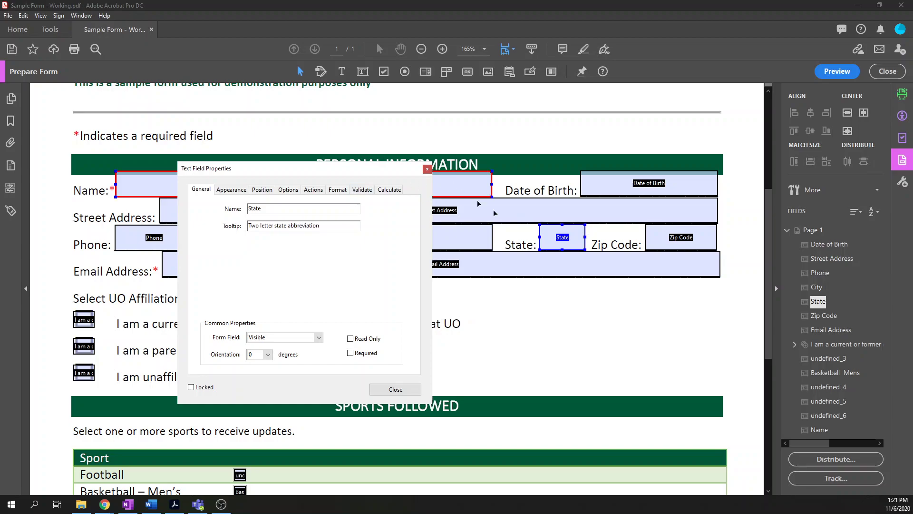
left_click_drag(338, 168, 495, 72)
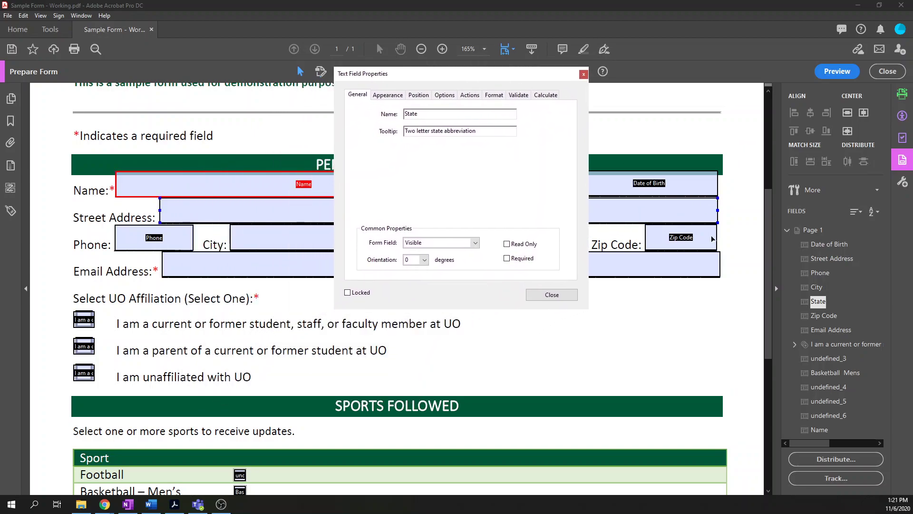
Append '(required)' to the Email Address tooltip, tick Required, and close the dialog
left_click(661, 239)
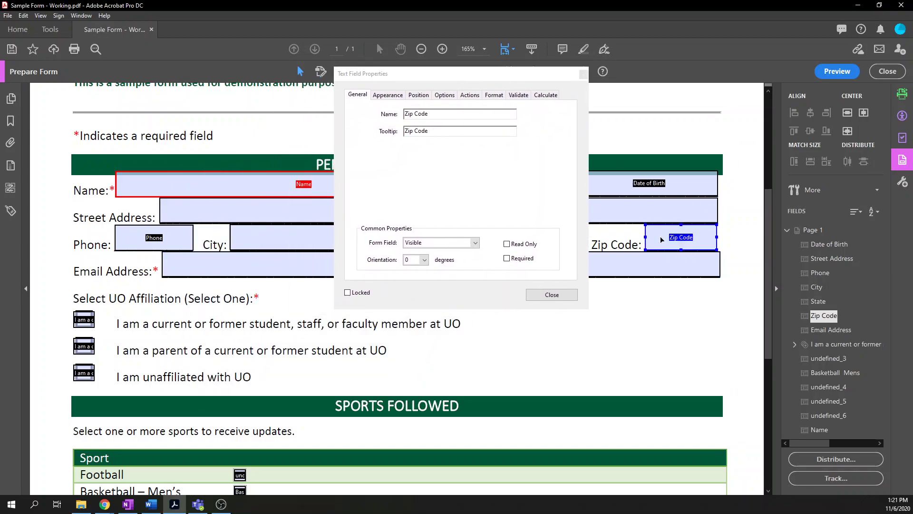
left_click(218, 265)
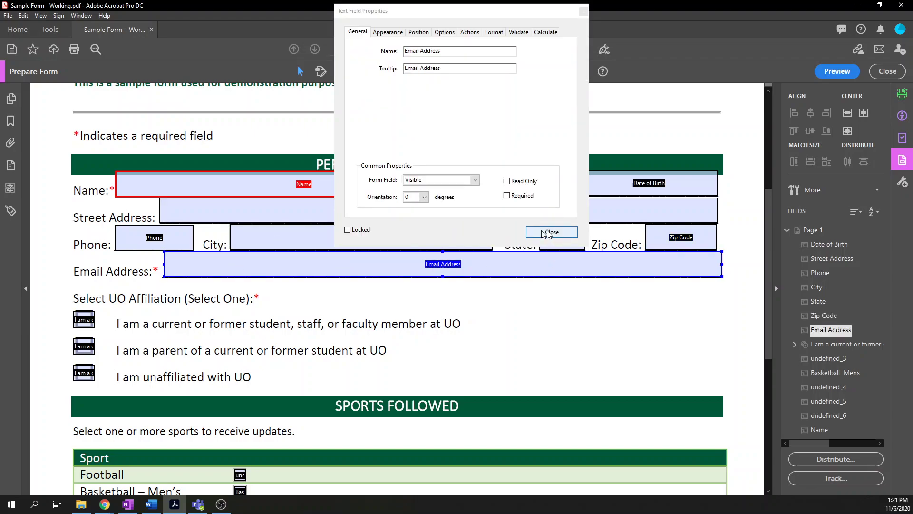
left_click(462, 70)
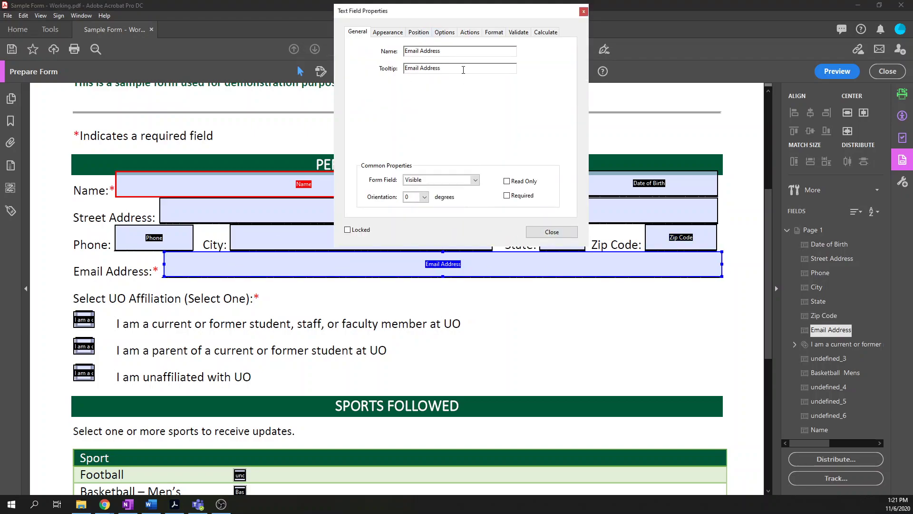
type("(required)")
left_click(507, 195)
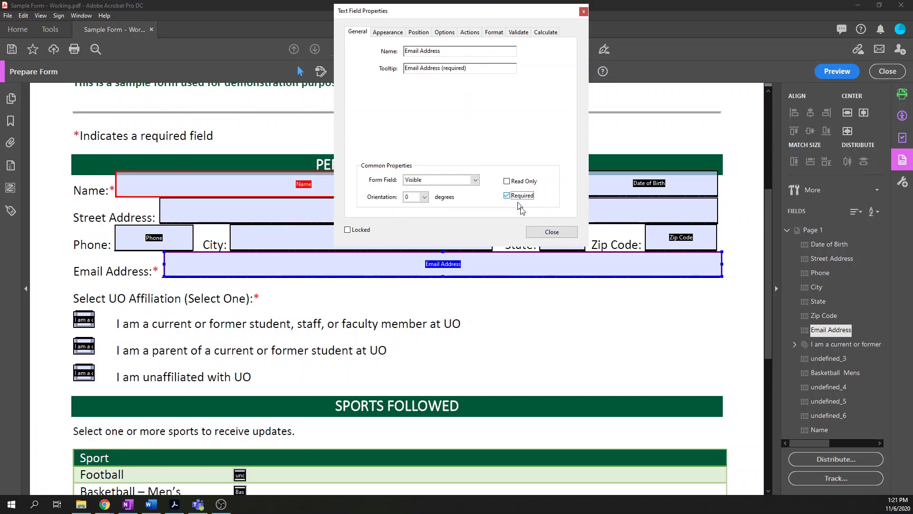
left_click(544, 233)
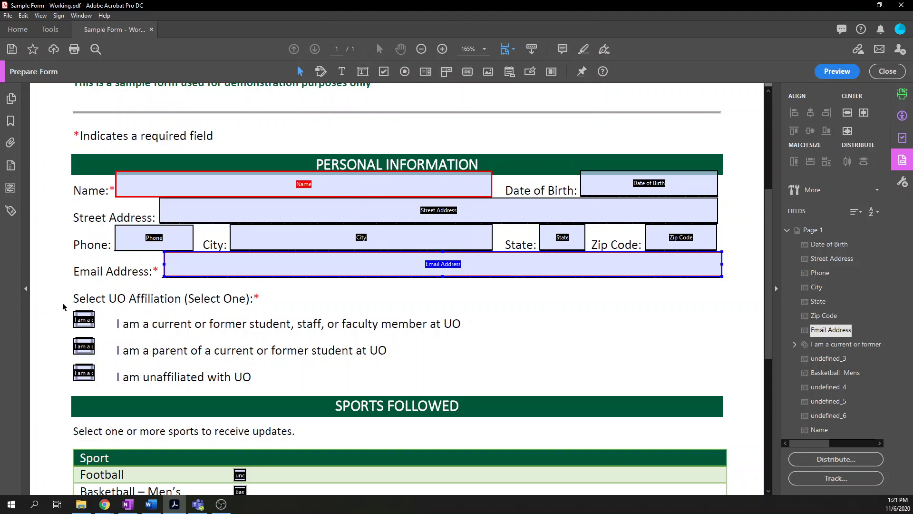
Replace the old affiliation radios with a required 'UO Affiliation' radio for the current or former student, staff, or faculty option
left_click_drag(56, 298, 108, 389)
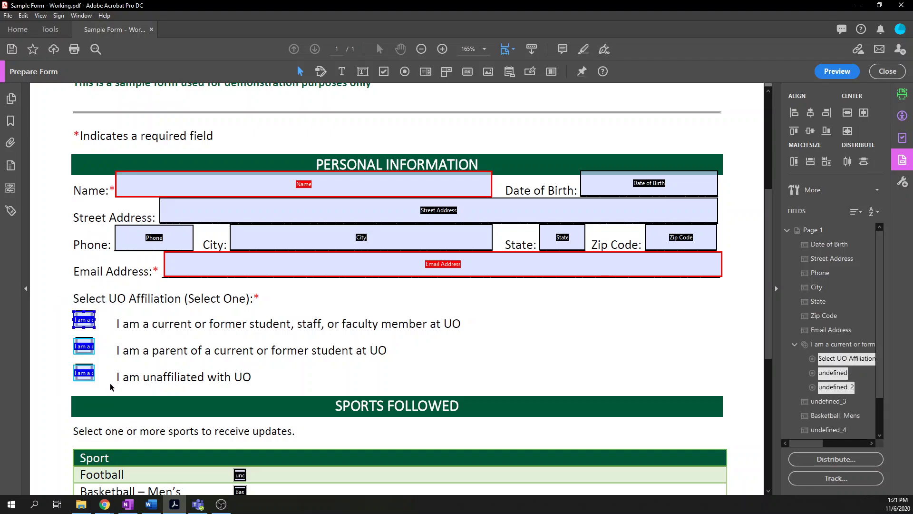
key("Delete")
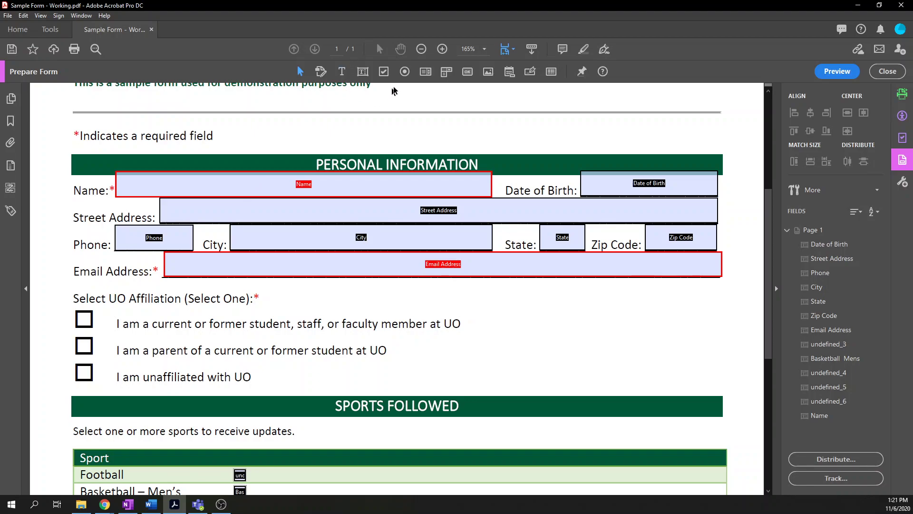
left_click(406, 74)
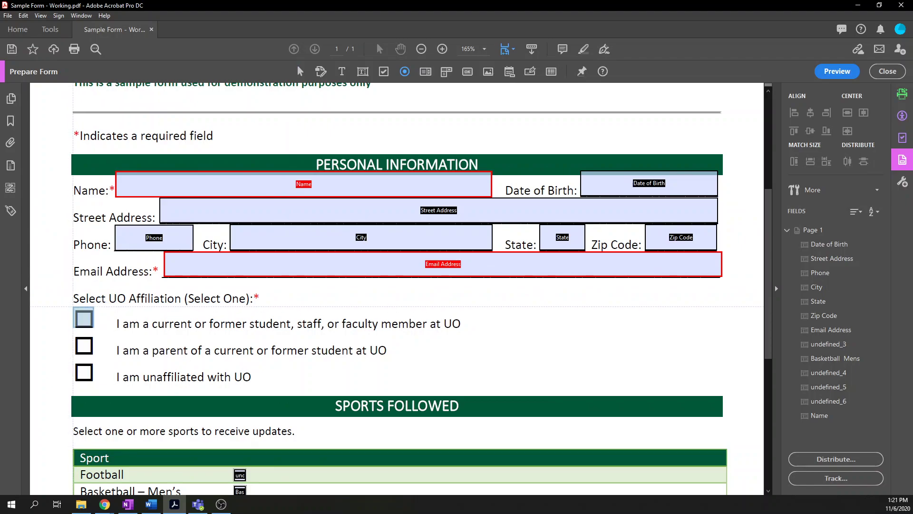
left_click(78, 306)
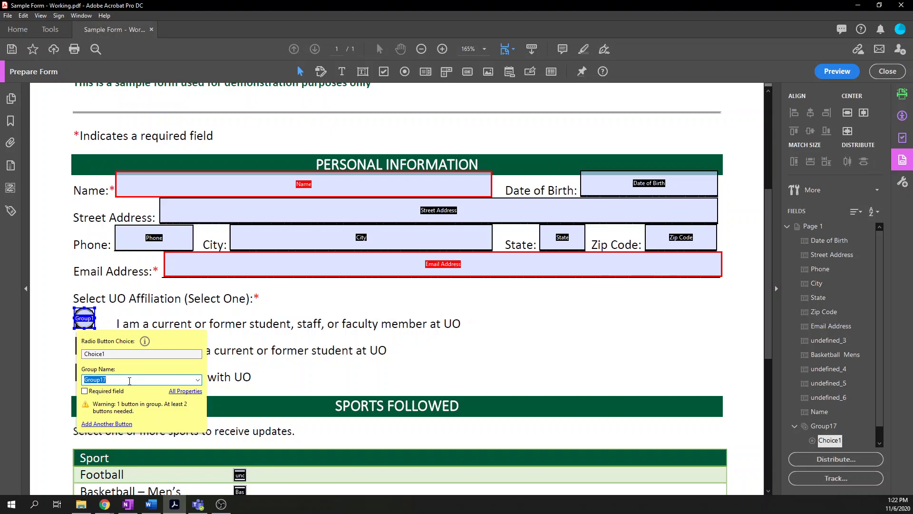
type("UO")
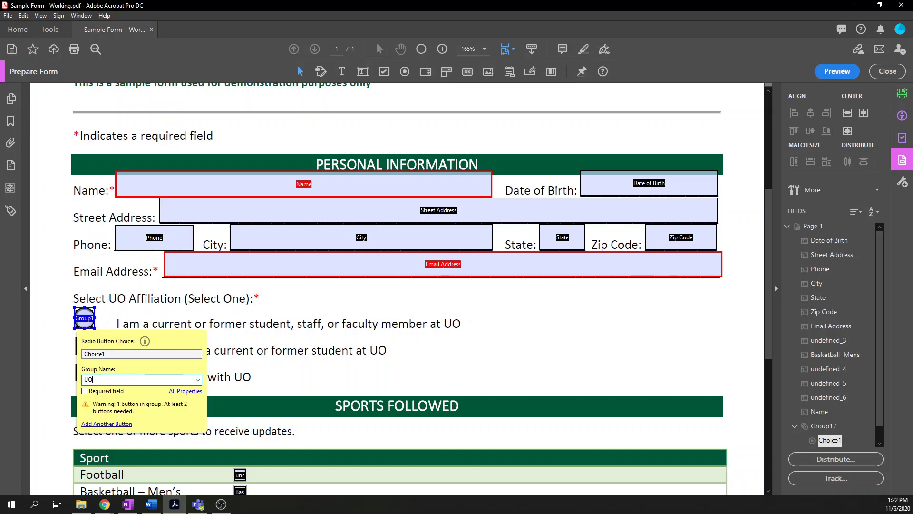
type(" Affiliation")
left_click(84, 391)
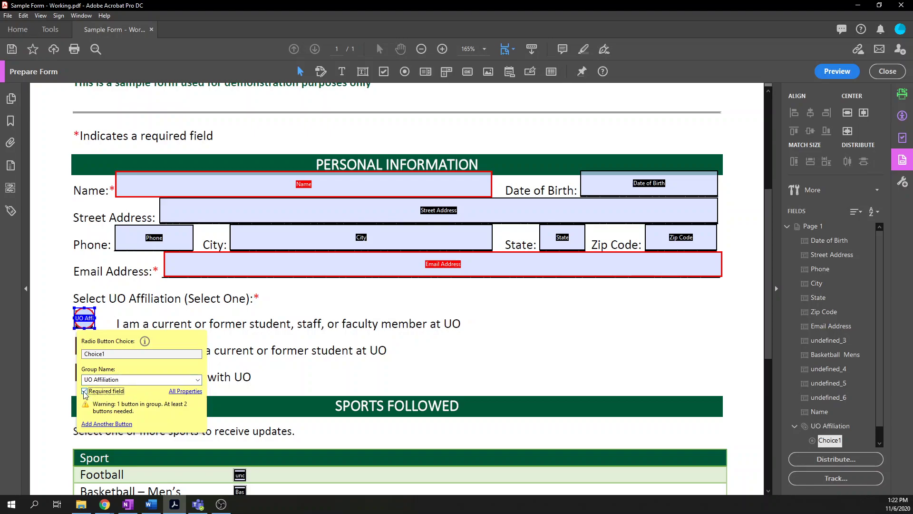
left_click_drag(119, 354, 69, 355)
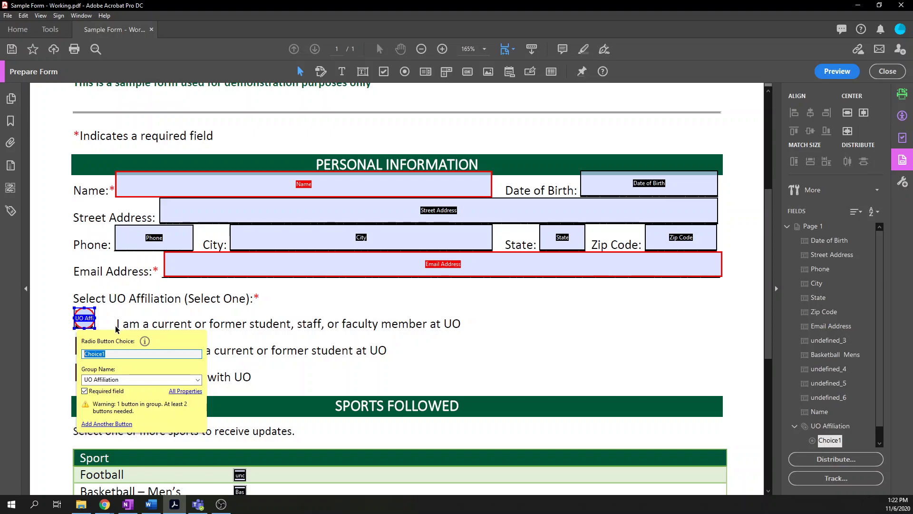
type("I")
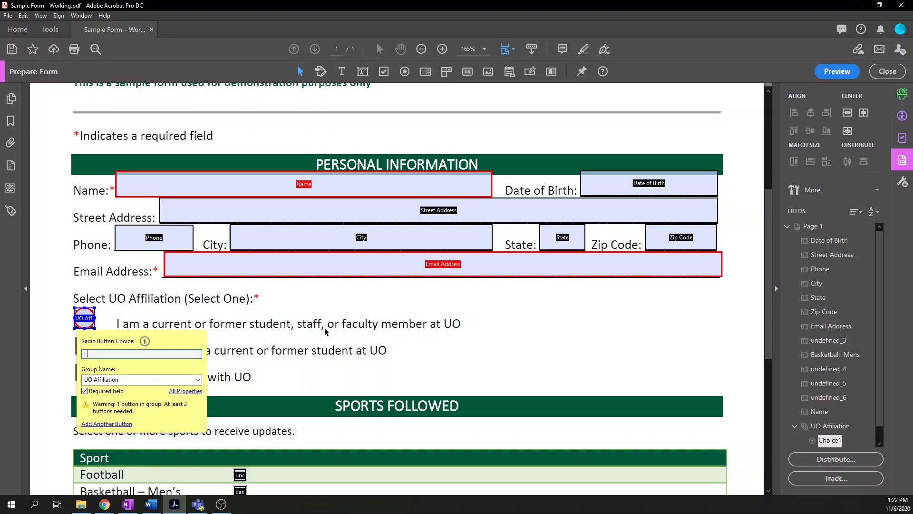
type(" am a current or former s")
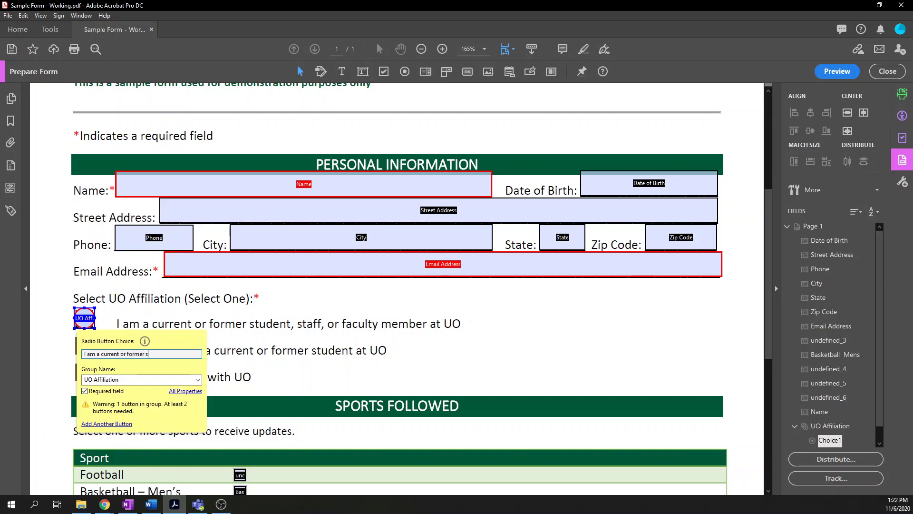
type("tudent, staff, or faculty member at UO")
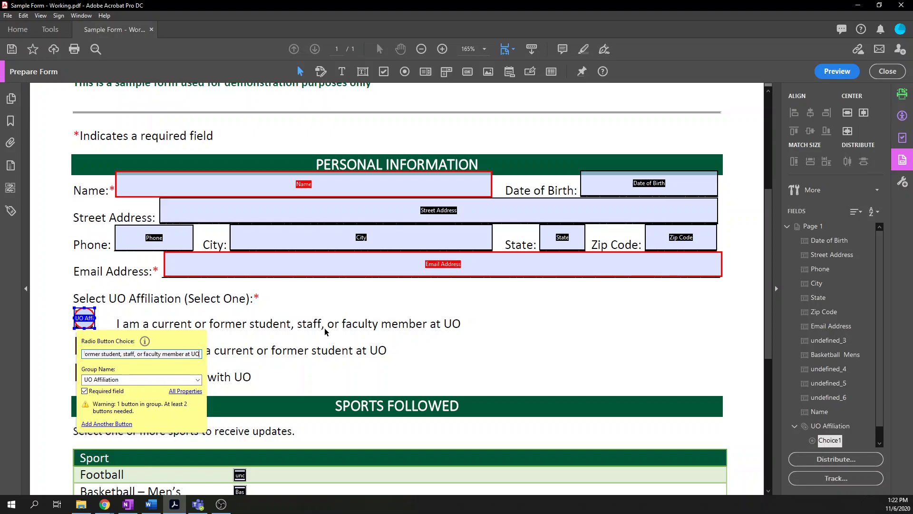
left_click(115, 423)
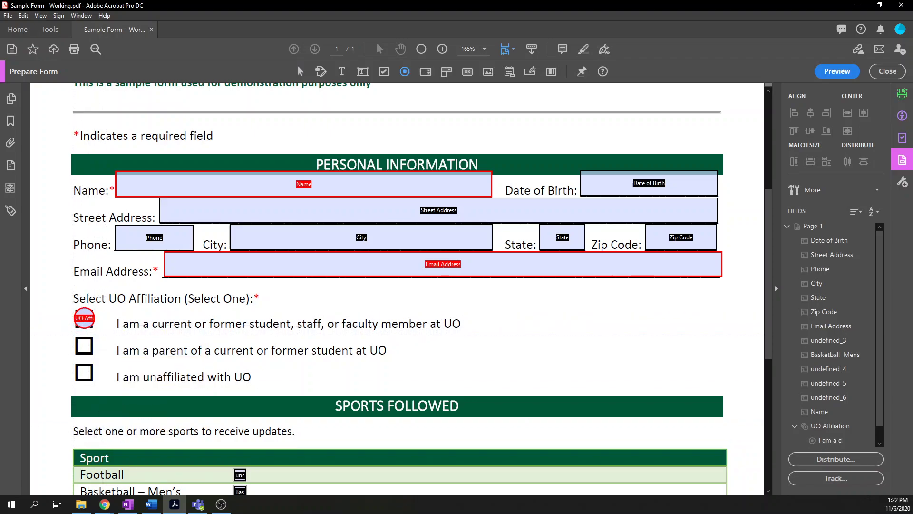
Add a second UO Affiliation radio with the choice 'I am a parent of a current or former student at UO'
left_click(84, 345)
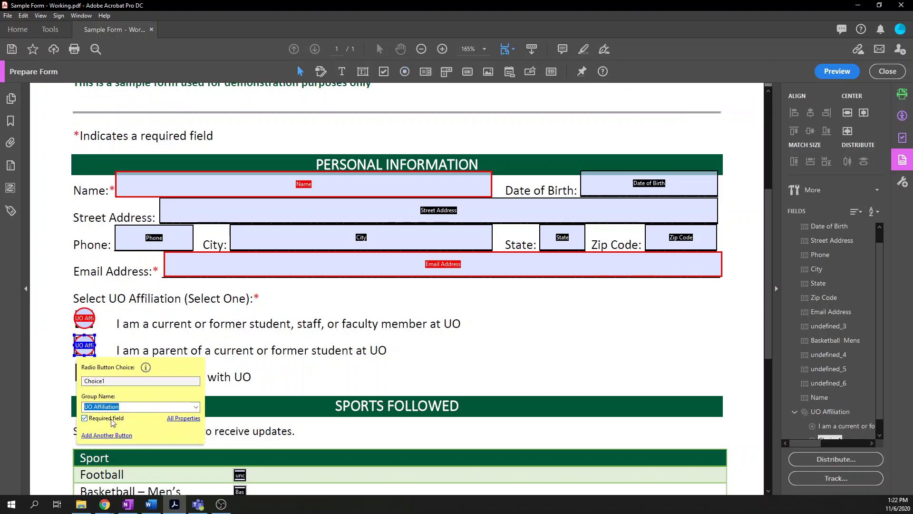
double_click(114, 380)
type("I am a parent of a cur")
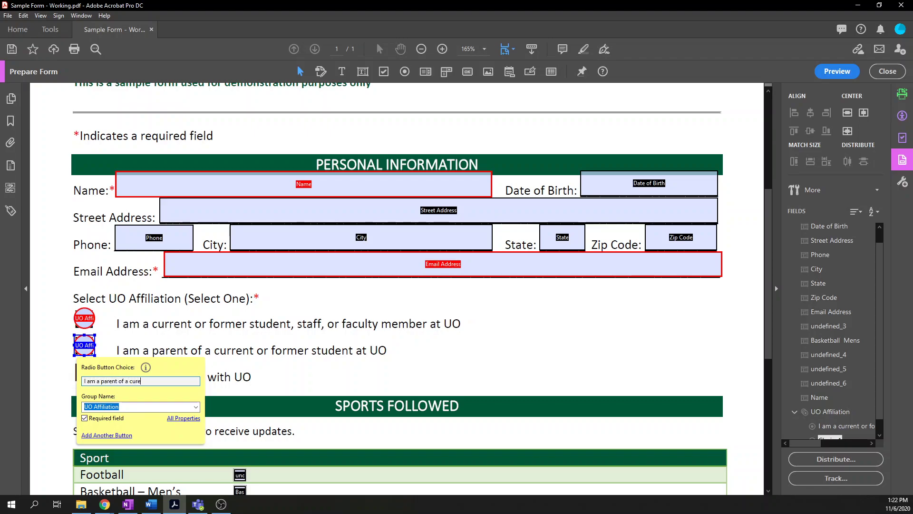
type("rent or former student at UO")
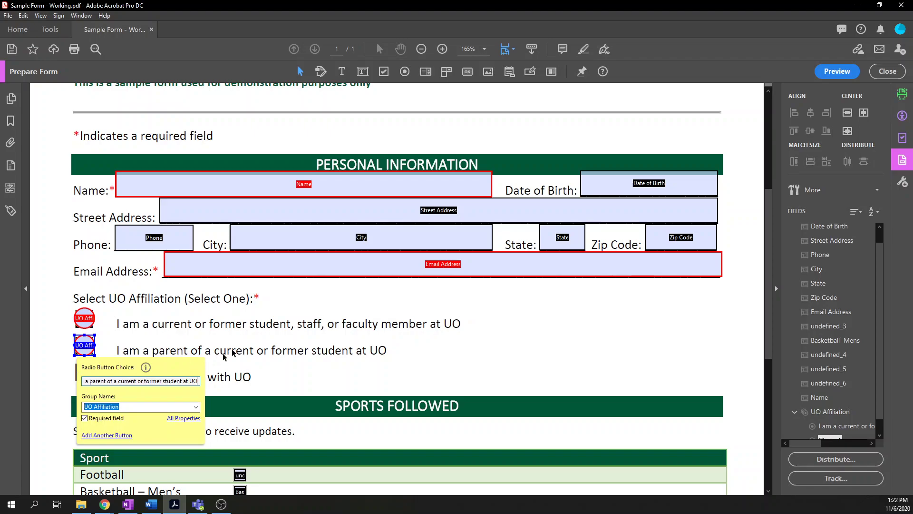
left_click(504, 309)
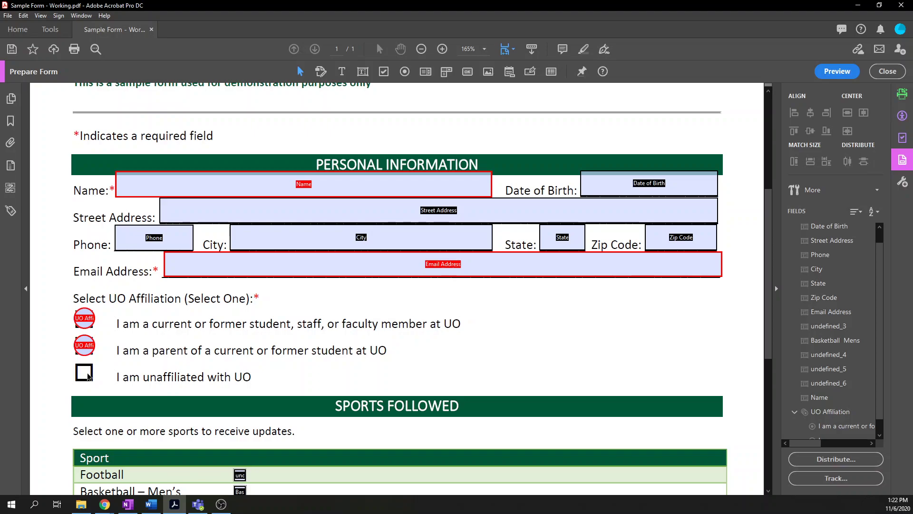
Place a third UO Affiliation radio on the unaffiliated box with the choice 'I am unaffiliated with UO'
left_click(404, 71)
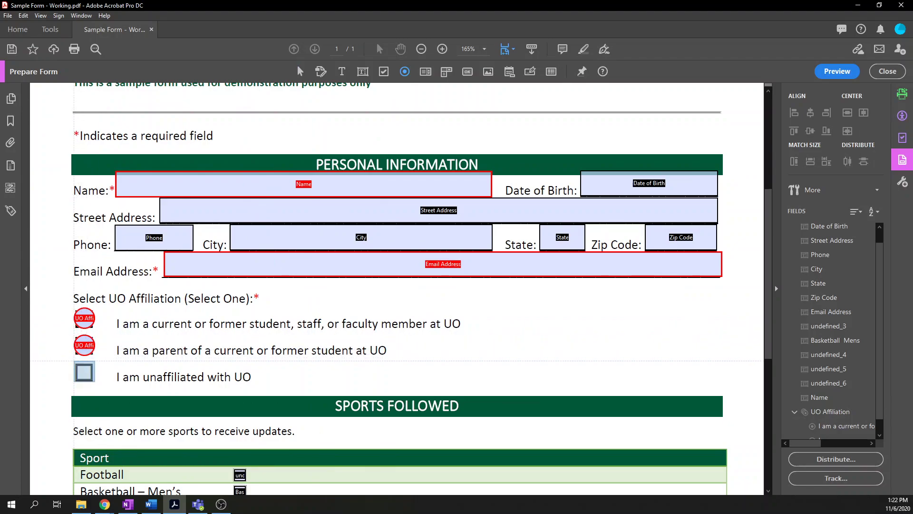
left_click(84, 371)
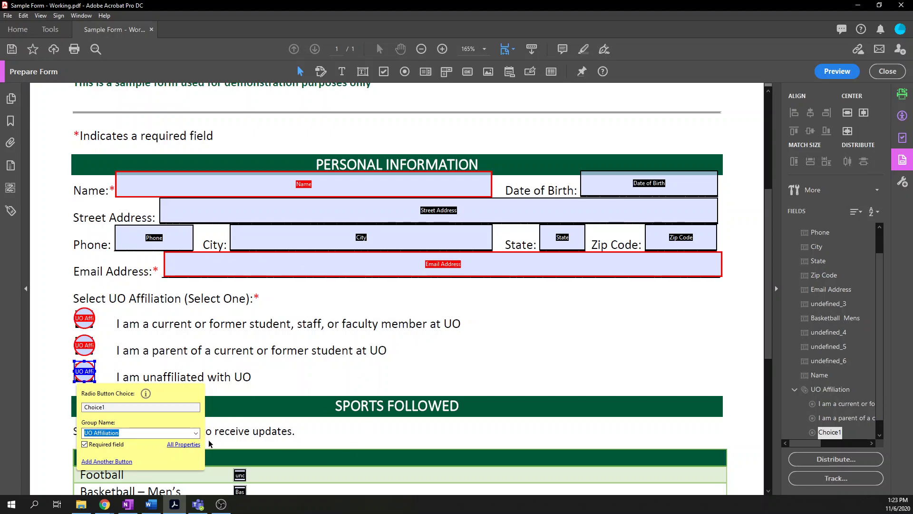
left_click(195, 434)
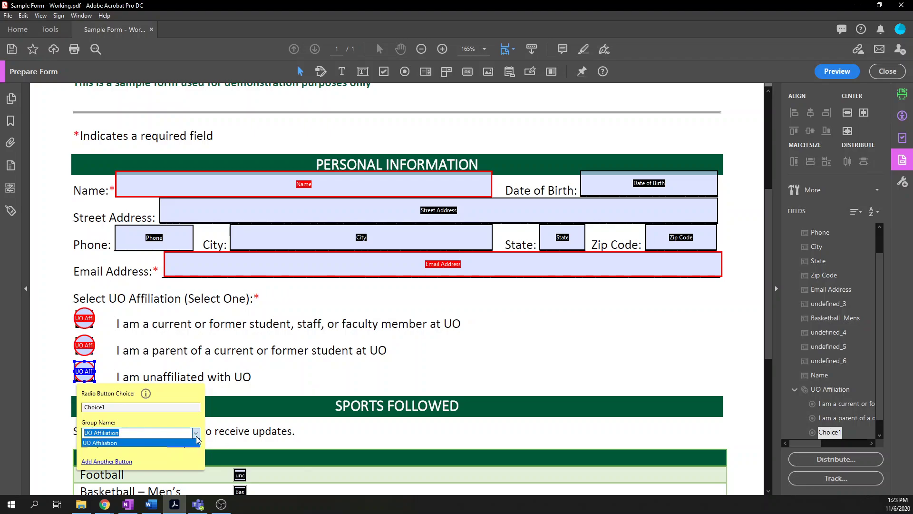
key("Escape")
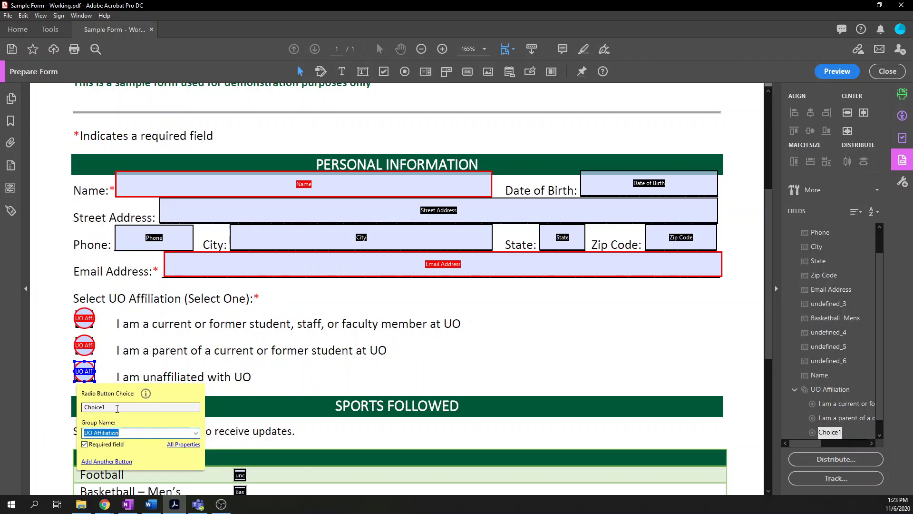
key("shift+Tab")
type("I")
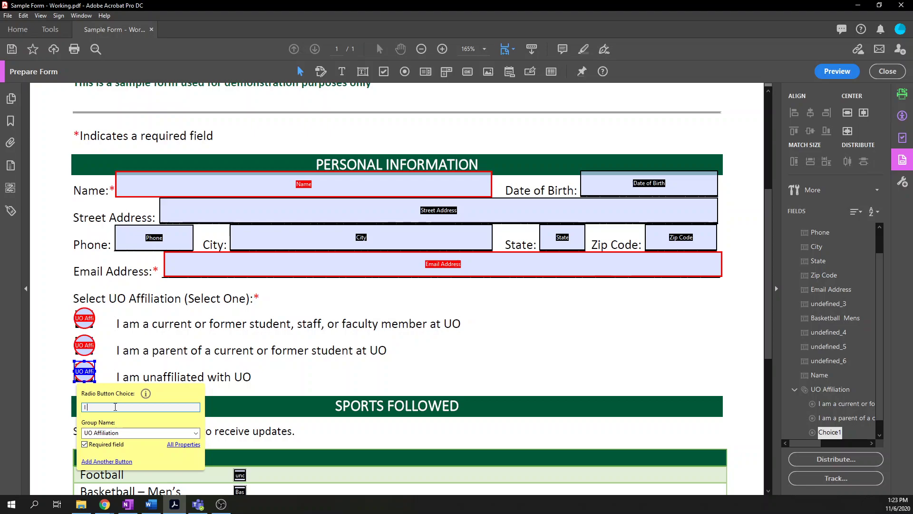
type("am unaffiliated with UO")
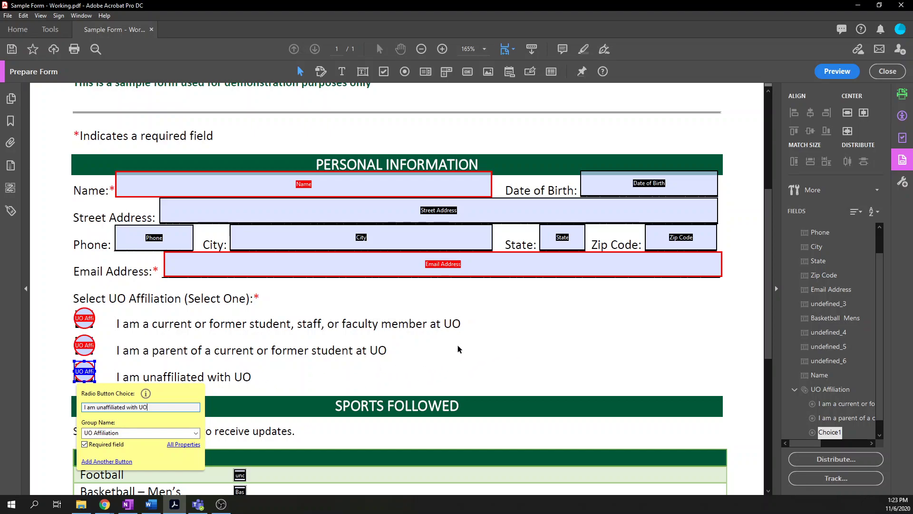
left_click(458, 304)
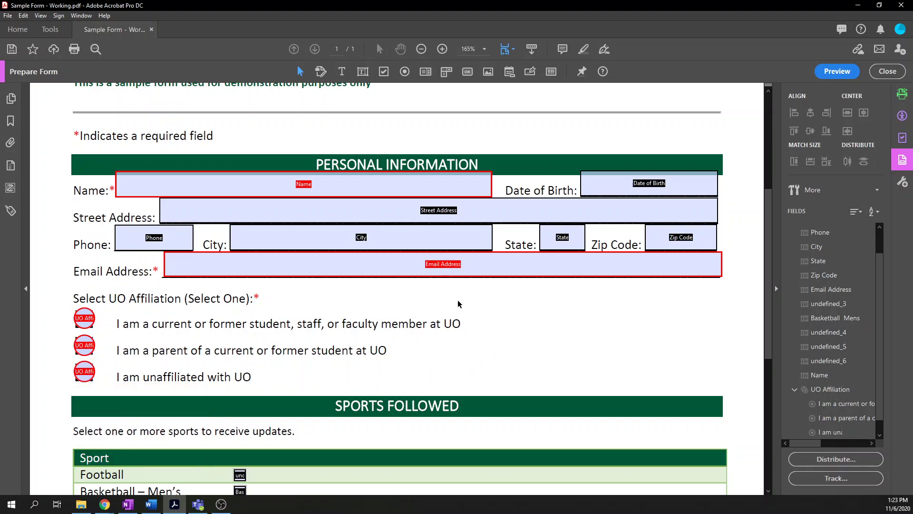
left_click(84, 319)
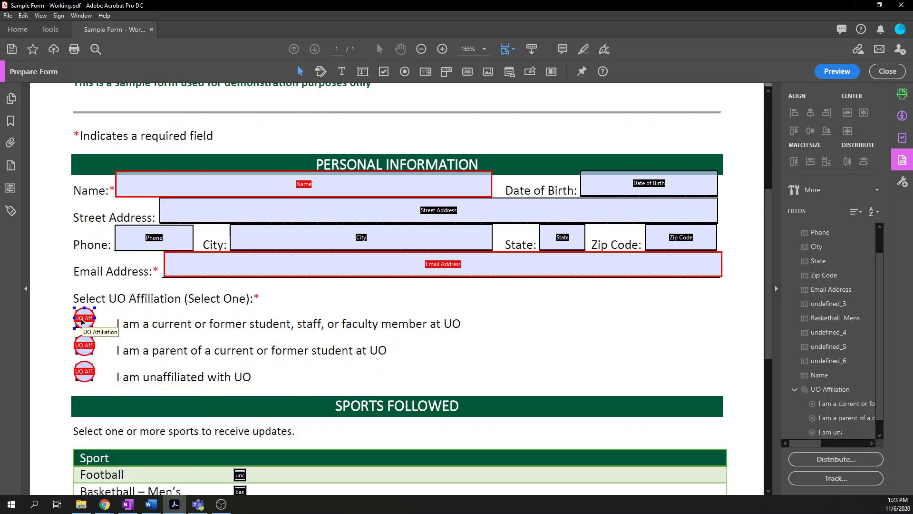
In the affiliation radio properties, enter a tooltip beginning 'Select UO Affiliation (require'
double_click(81, 318)
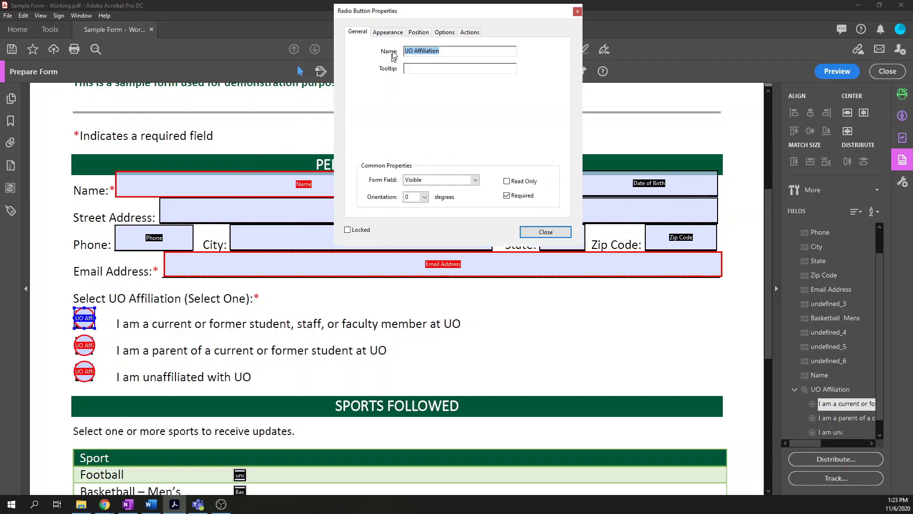
left_click_drag(430, 9, 436, 52)
left_click(442, 113)
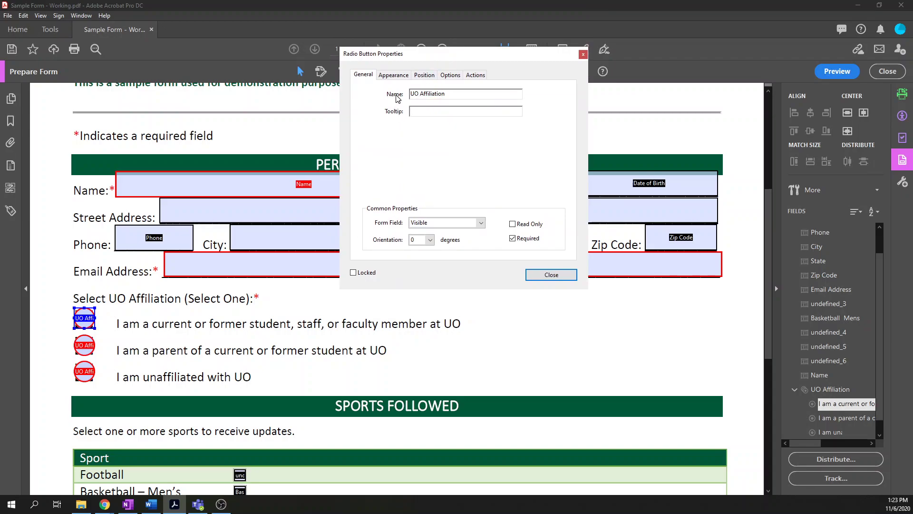
left_click(89, 381, "shift")
type("Select UO Affiliation (required")
left_click(86, 346)
left_click(87, 346)
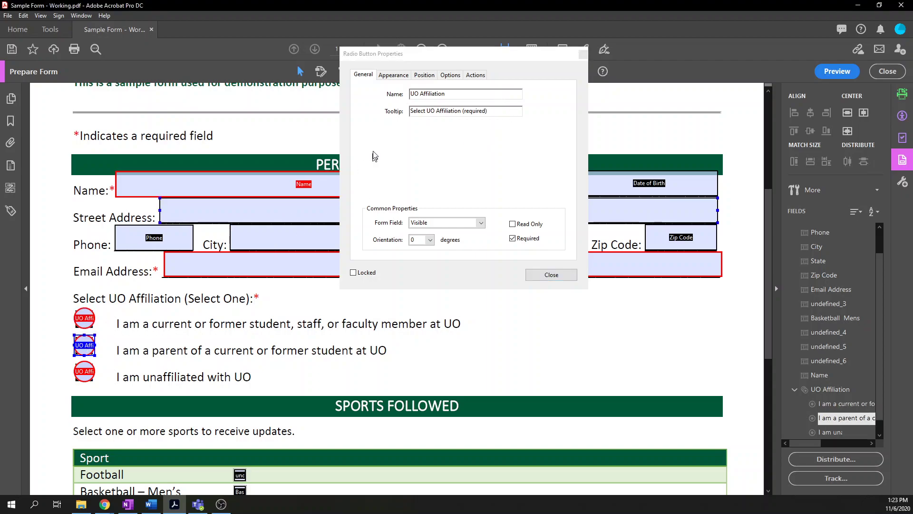
left_click(84, 372)
left_click(87, 319)
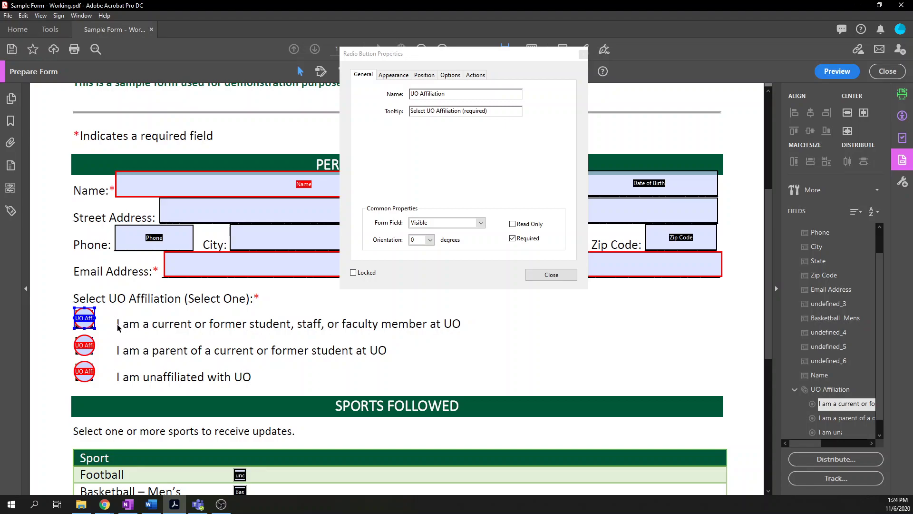
Set Button Style to Square for each of the three affiliation radio buttons
left_click(449, 76)
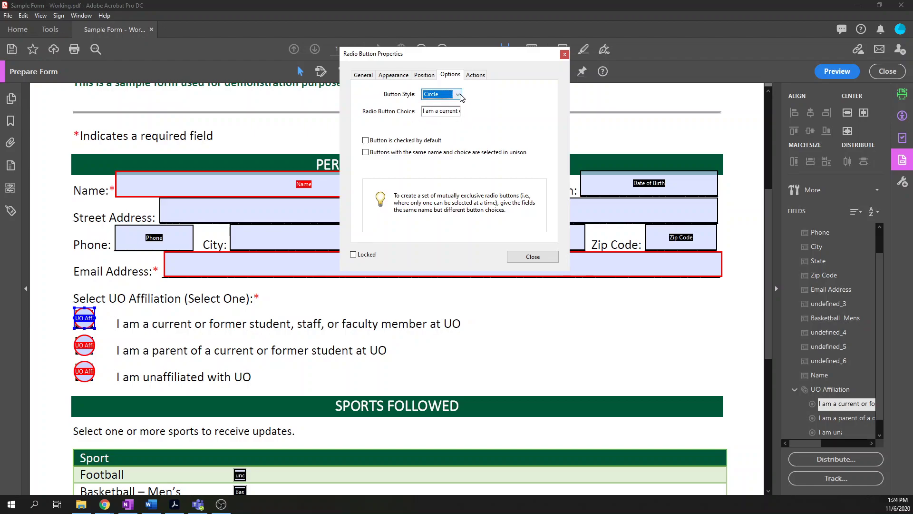
left_click(458, 95)
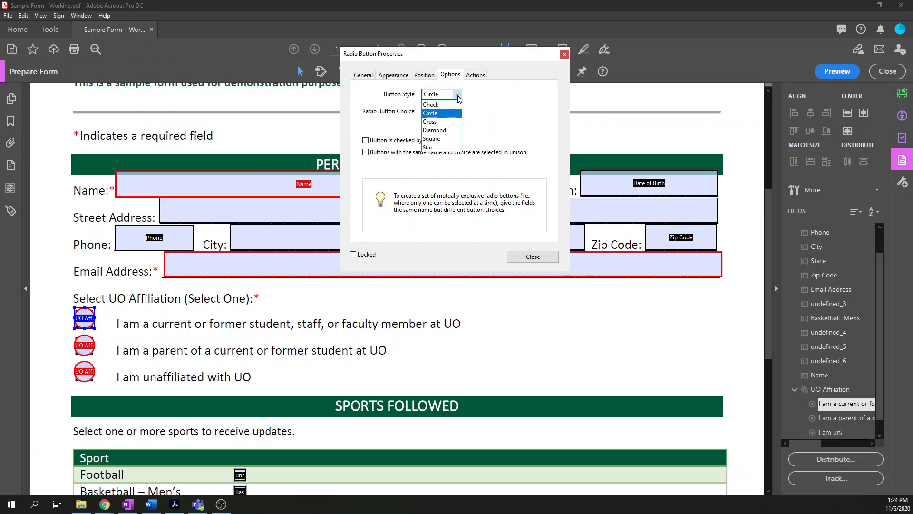
left_click(438, 139)
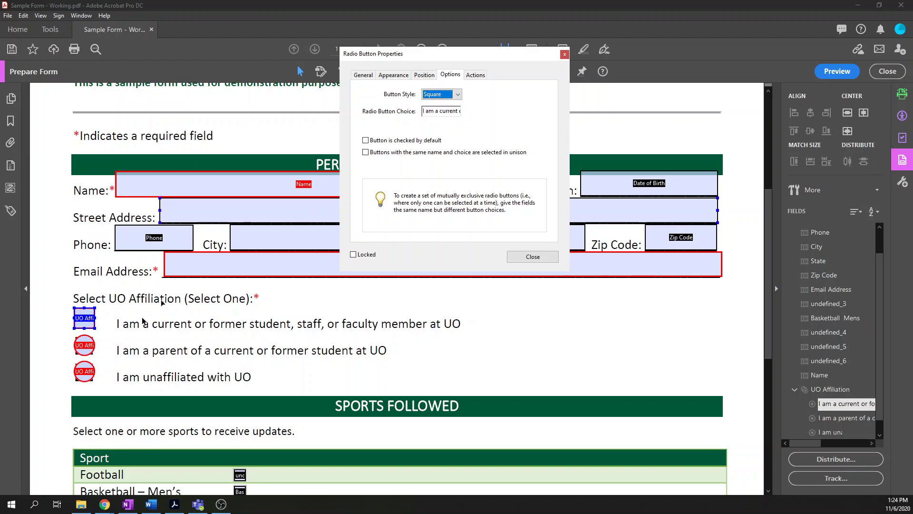
left_click(84, 349)
left_click(456, 94)
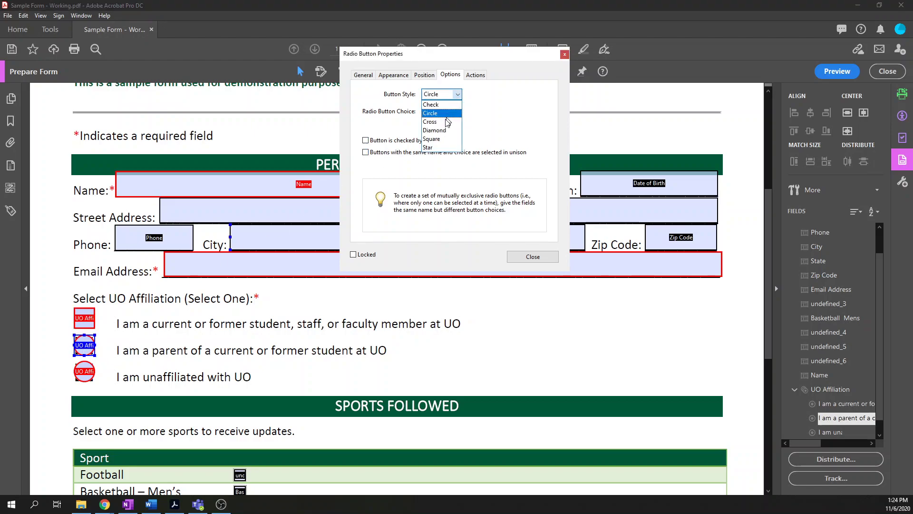
left_click(434, 139)
left_click(83, 374)
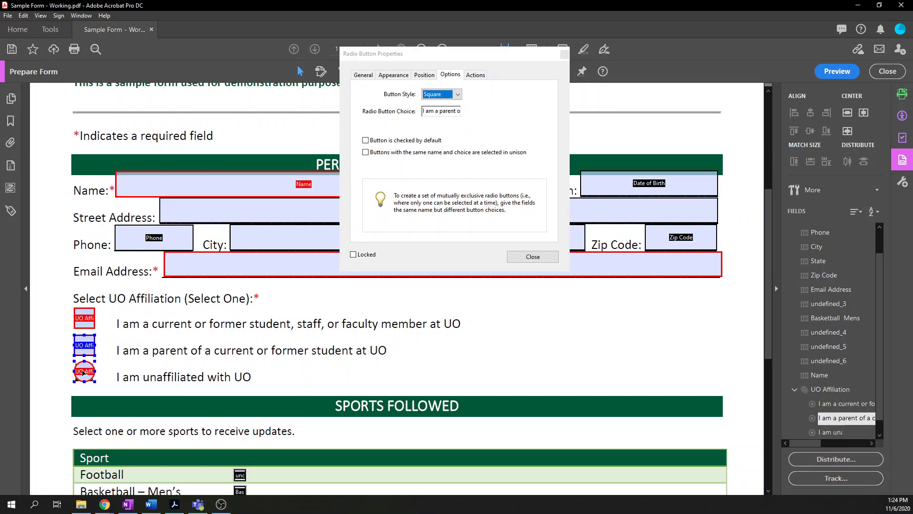
left_click(455, 94)
left_click(448, 139)
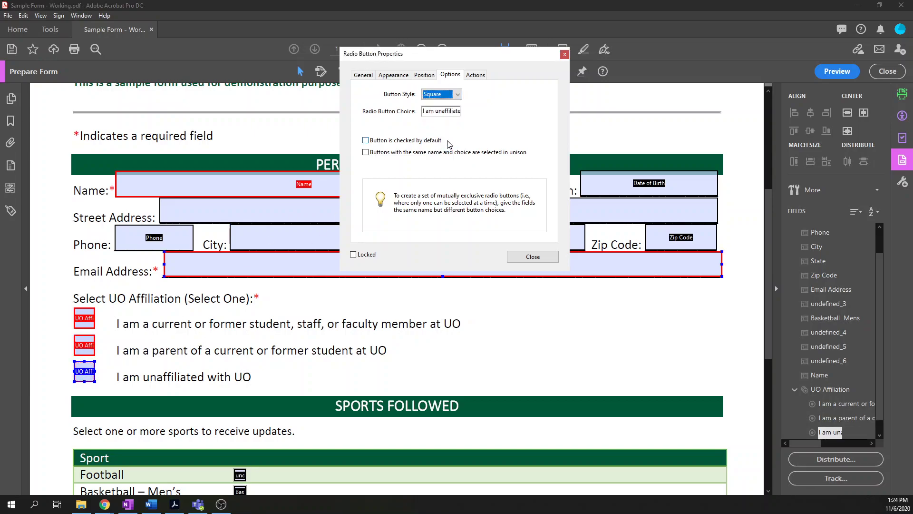
left_click(533, 257)
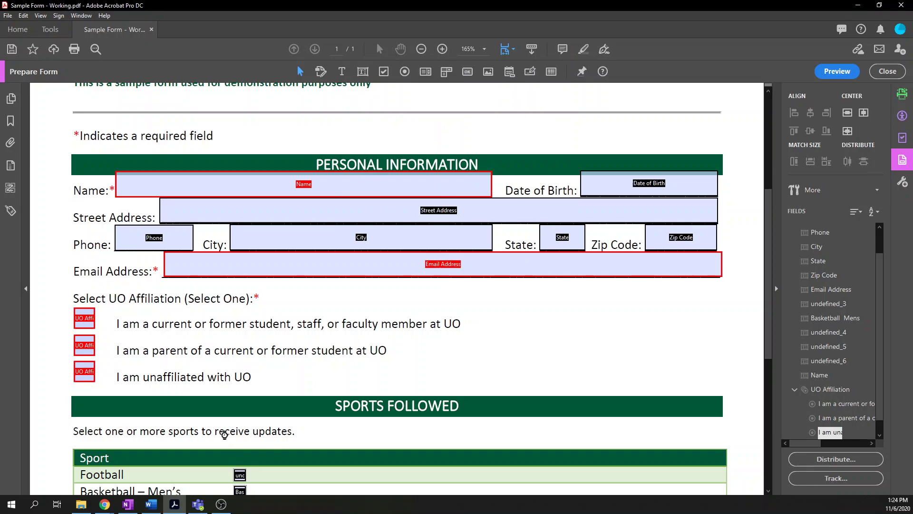
Rename the Football checkbox from undefined_3 to Football, with tooltip 'I want to receive updates for Football'
key("t")
scroll(336, 434, "down", 3)
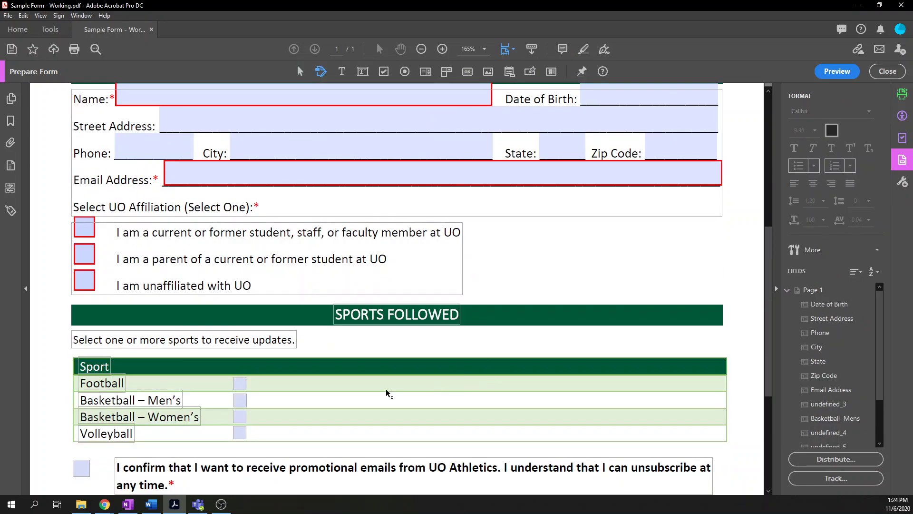
left_click(240, 383)
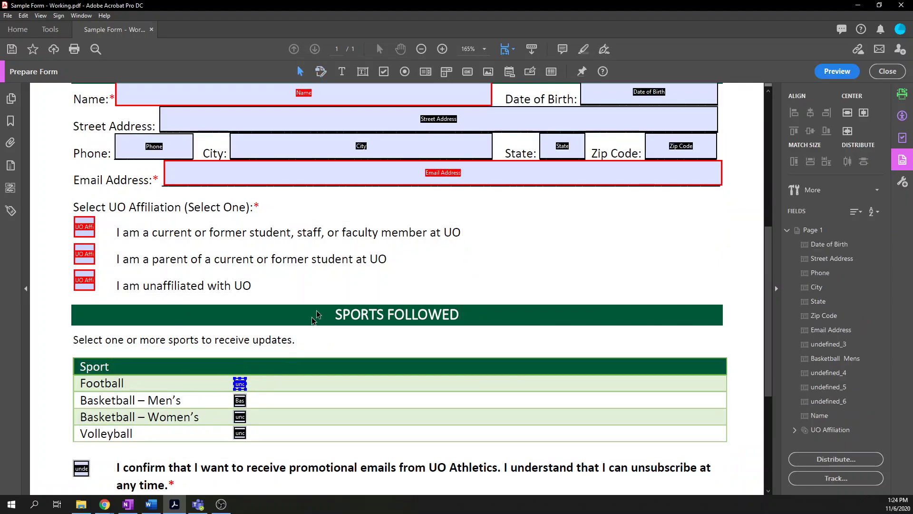
scroll(338, 287, "down", 3)
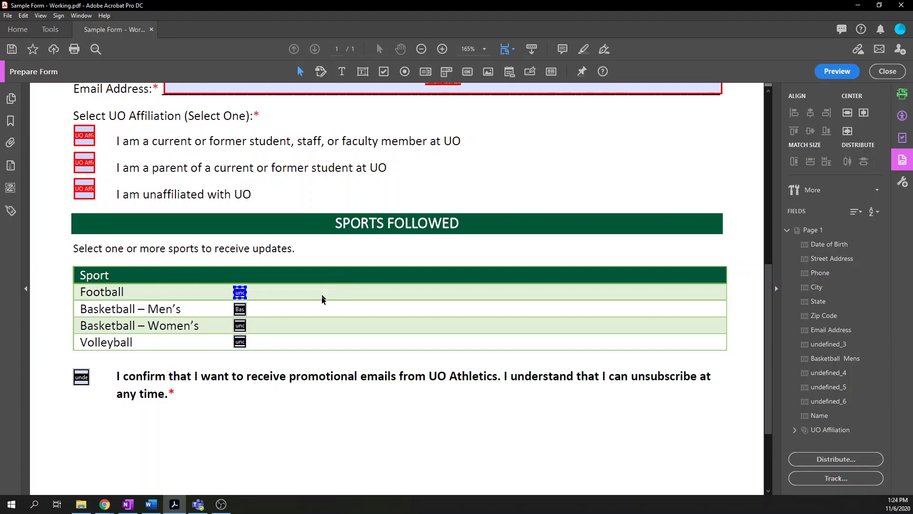
double_click(240, 292)
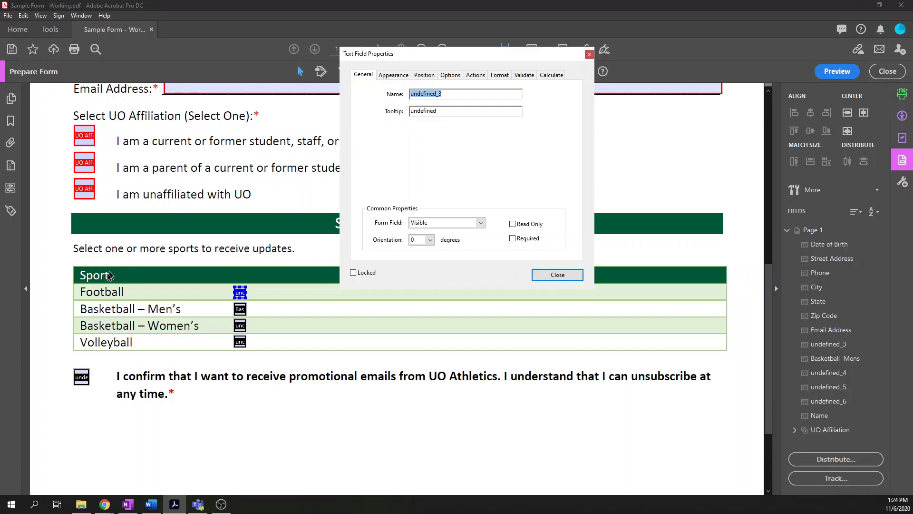
left_click(486, 98)
double_click(487, 98)
type("Football")
left_click(450, 111)
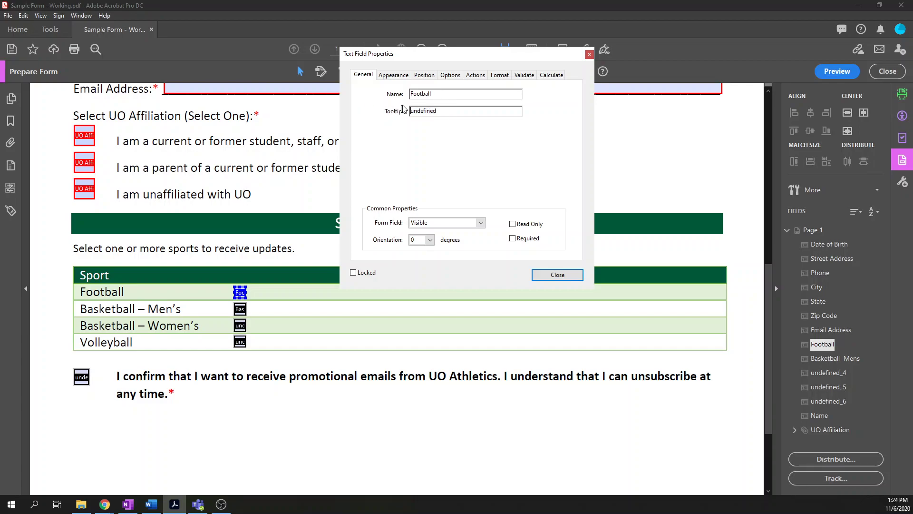
double_click(448, 111)
type("I want to receive updates for Football")
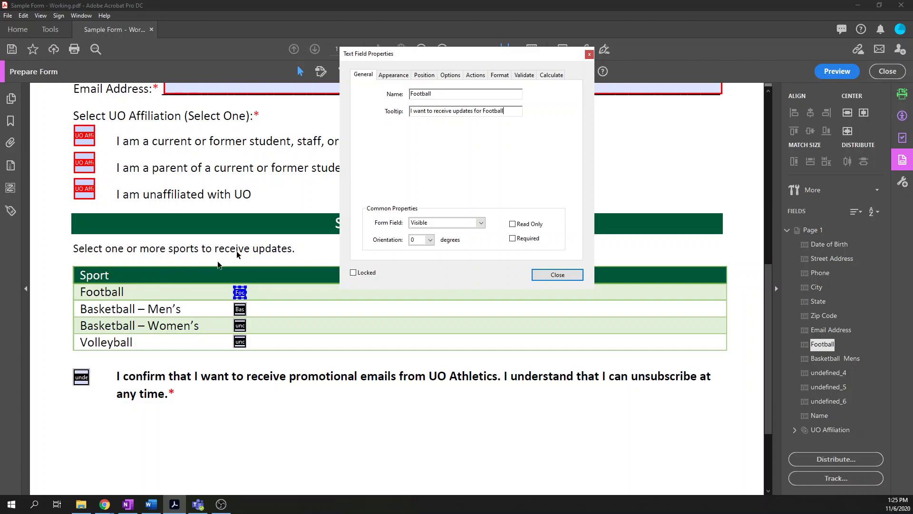
left_click_drag(483, 112, 375, 124)
key("ctrl+c")
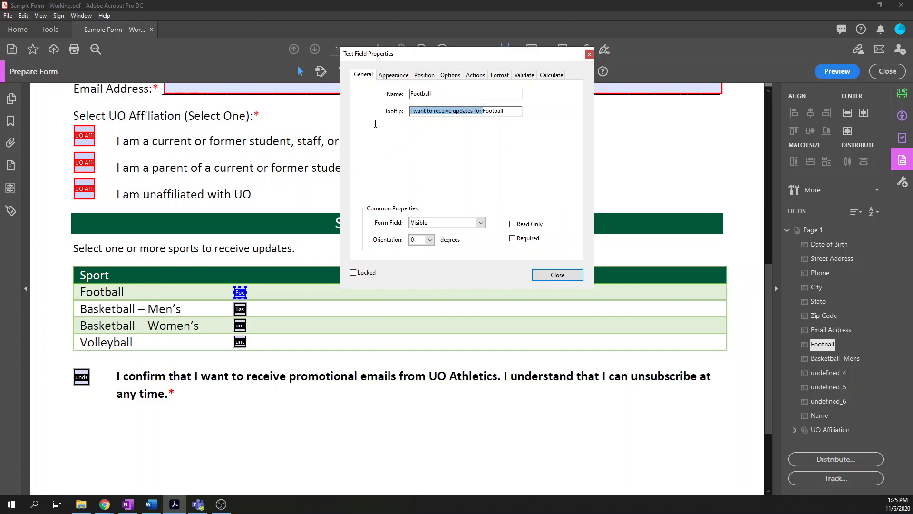
Name the men's checkbox Men's Basketball with tooltip 'I want to receive updates for Men's Basketball'
left_click(240, 308)
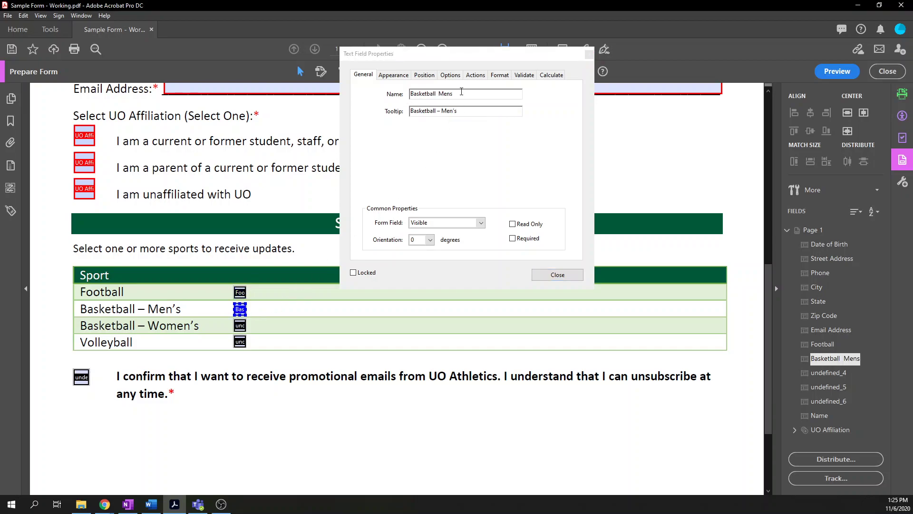
left_click(356, 78)
type("Men's")
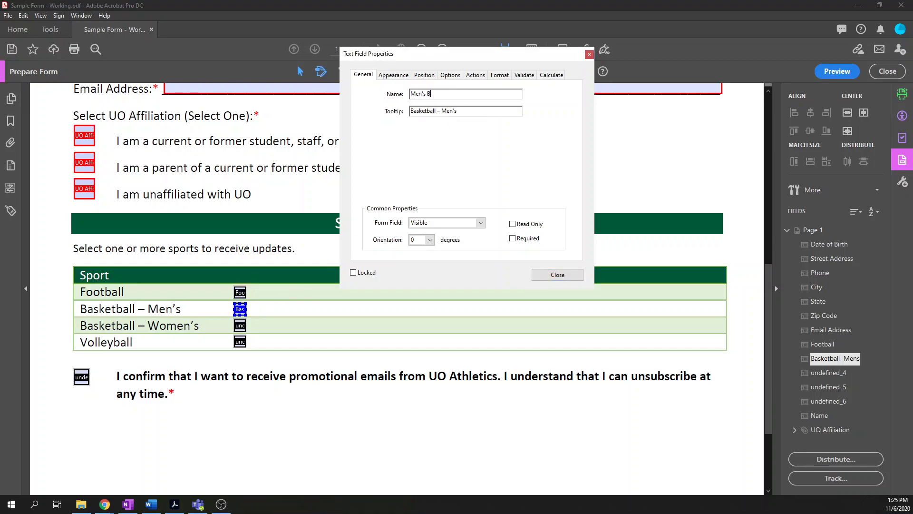
key("Tab")
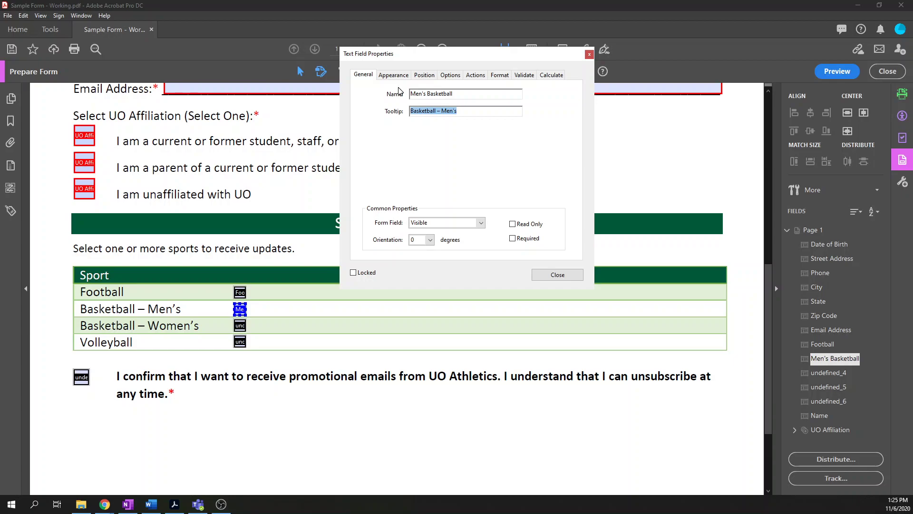
type("I want to receive updates for Men's Basketb")
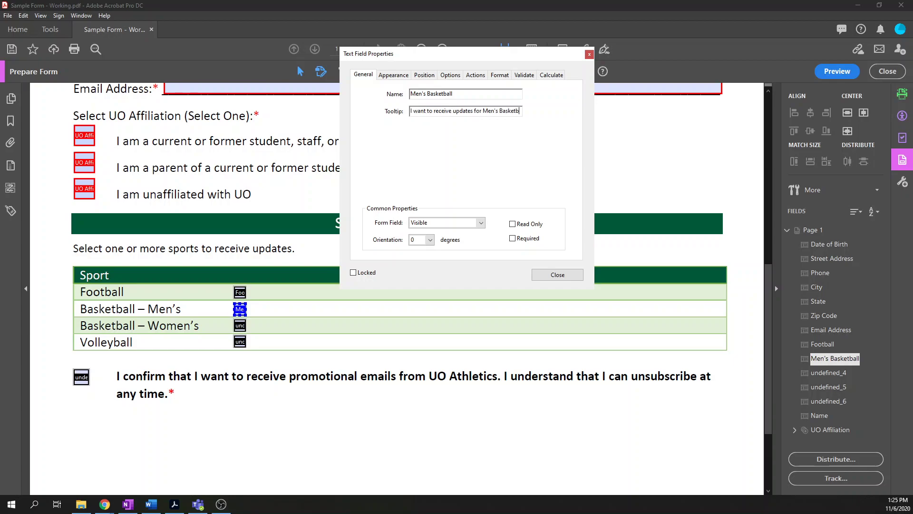
type("all")
Name the women's checkbox Women's Basketball with tooltip 'I want to receive updates for Women's Basketball'
left_click(240, 325)
double_click(457, 94)
type("Women's")
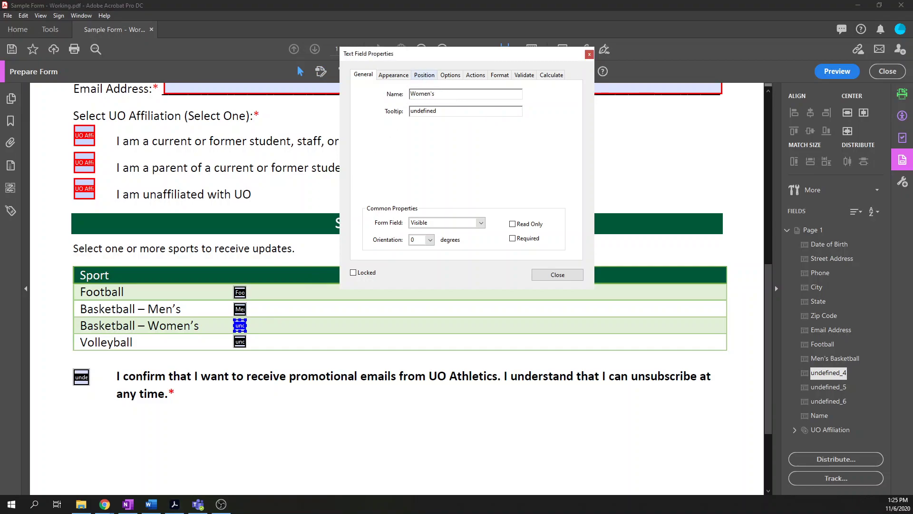
type(" Basketball")
key("Tab")
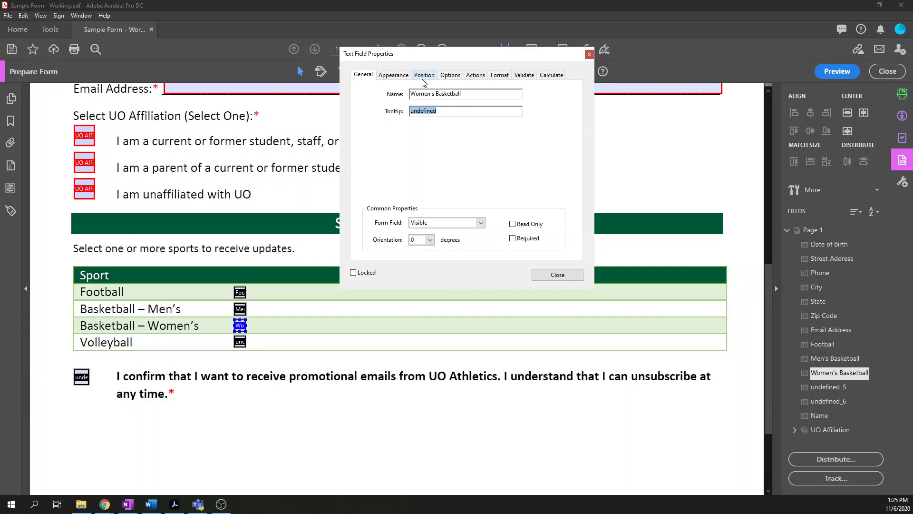
type("I want to receive updates for Women's")
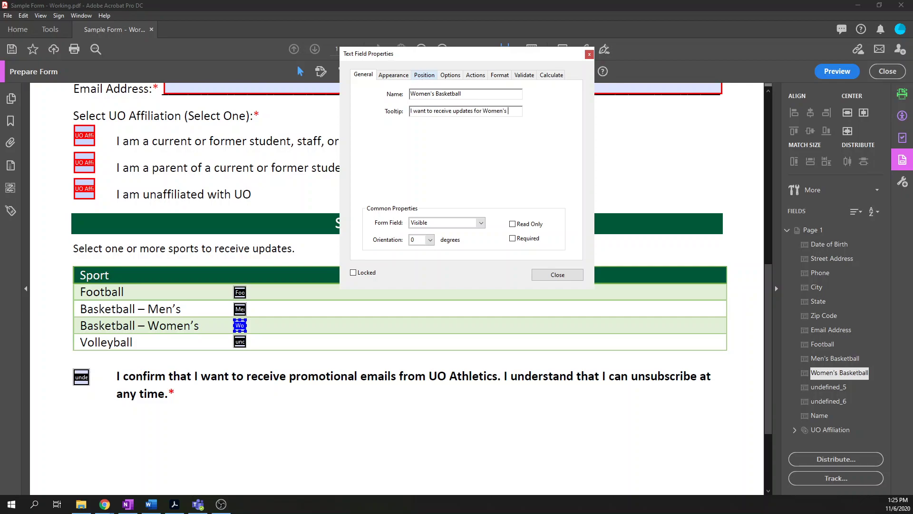
type(" Basketball")
Name the Volleyball checkbox Volleyball with tooltip 'I want to receive updates for Volleyball'
left_click(240, 342)
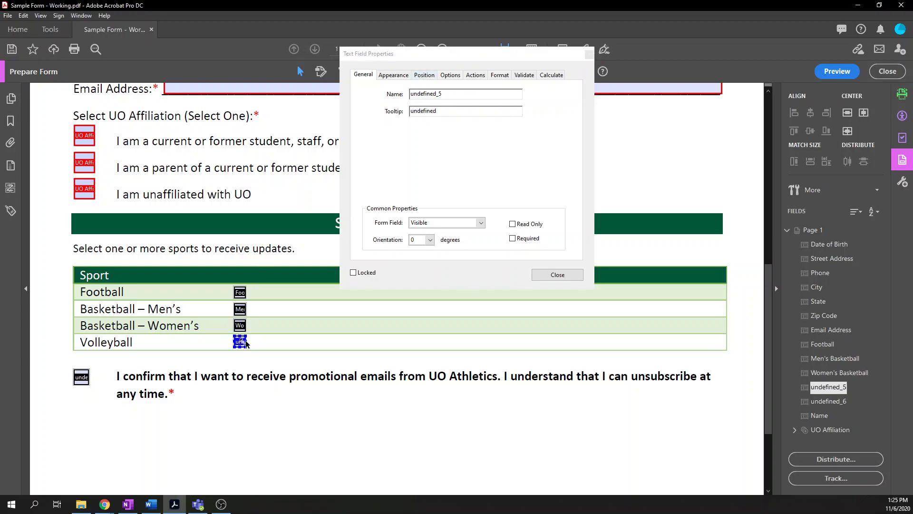
double_click(458, 91)
type("Volle")
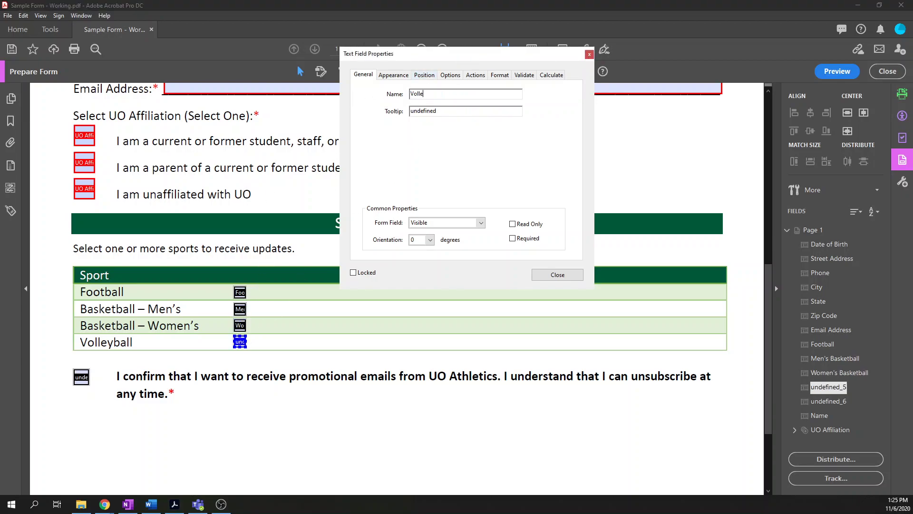
type("yball")
key("Tab")
key("ctrl+v")
type("Vol")
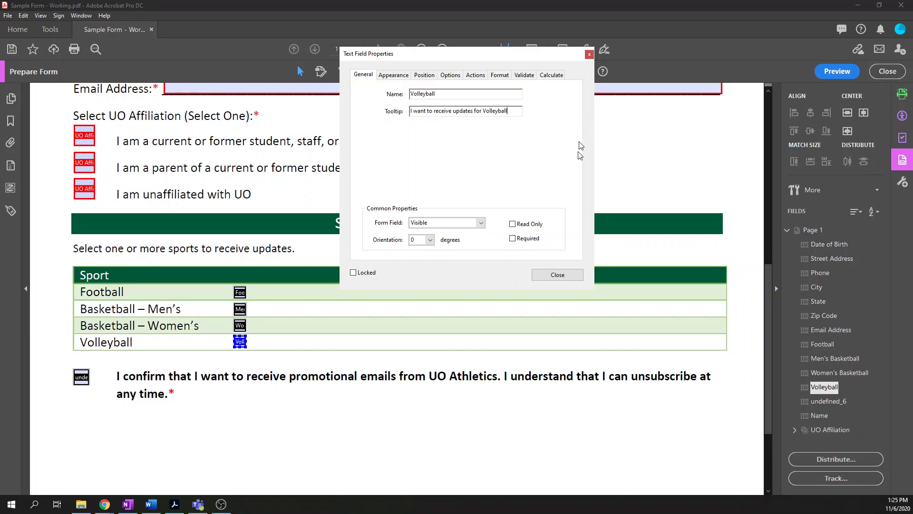
Name the email-confirmation checkbox Confirm, give it the unsubscribe tooltip ending '(required)', and tick Required
left_click(558, 275)
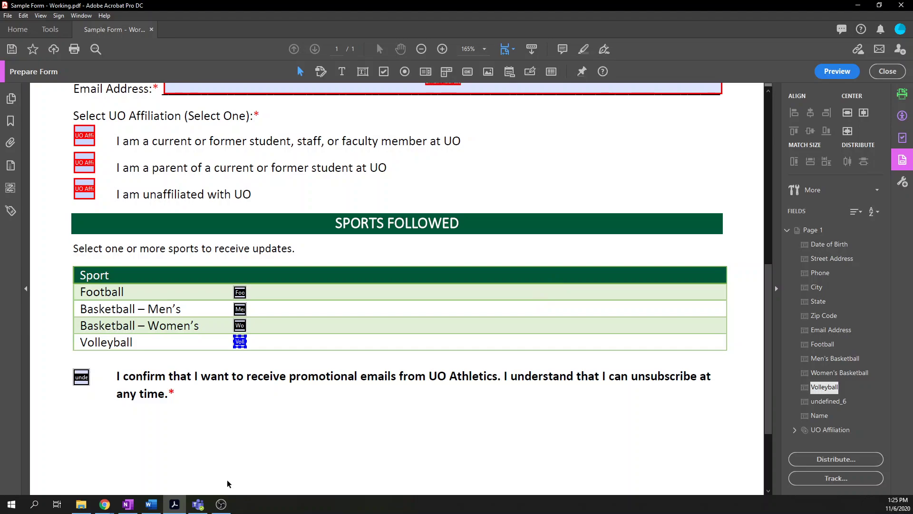
double_click(81, 378)
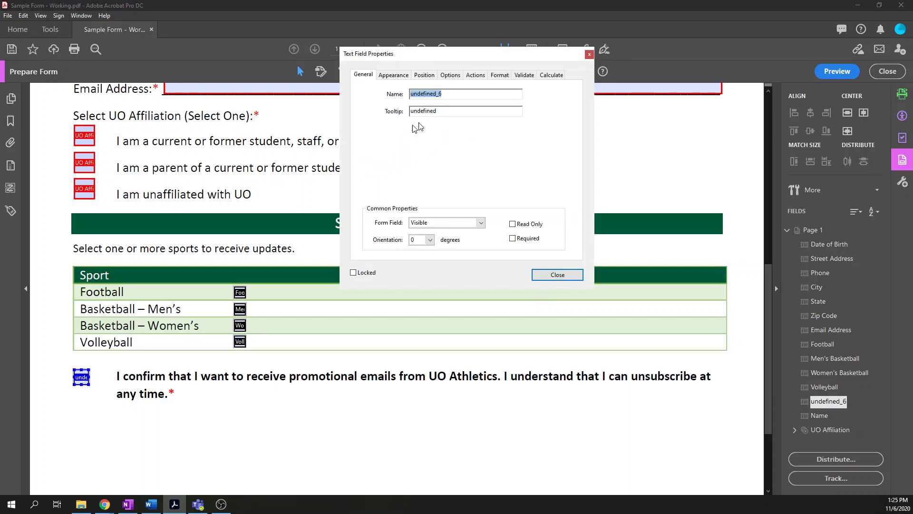
type("Confirm")
key("Tab")
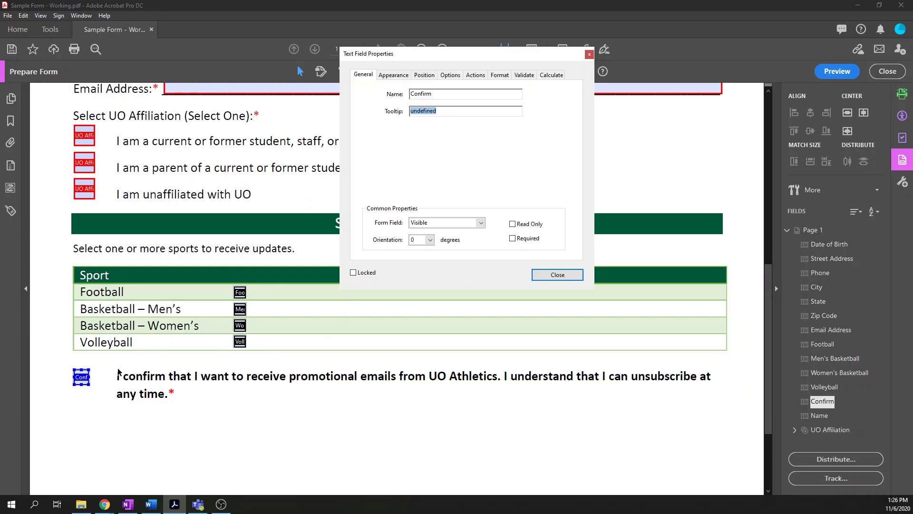
key("BackSpace")
type("I am c")
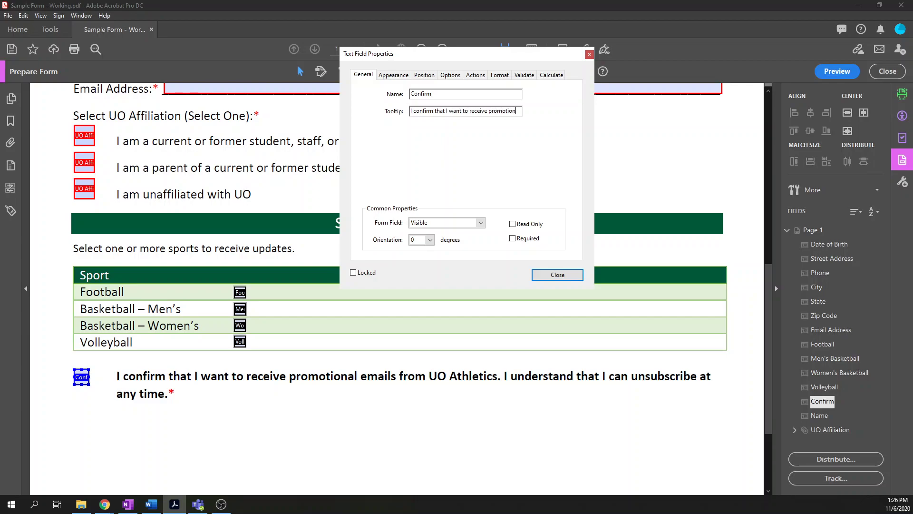
type("al emails from UOU")
type(" Athletics. I und")
type("erstand that I can u")
type("nsubscribe at any ti")
type("me (required)")
left_click(513, 239)
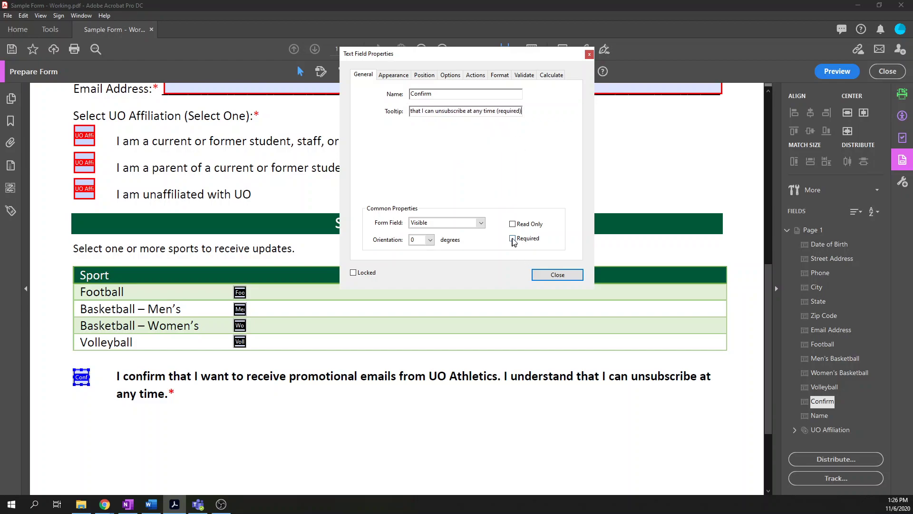
left_click(558, 275)
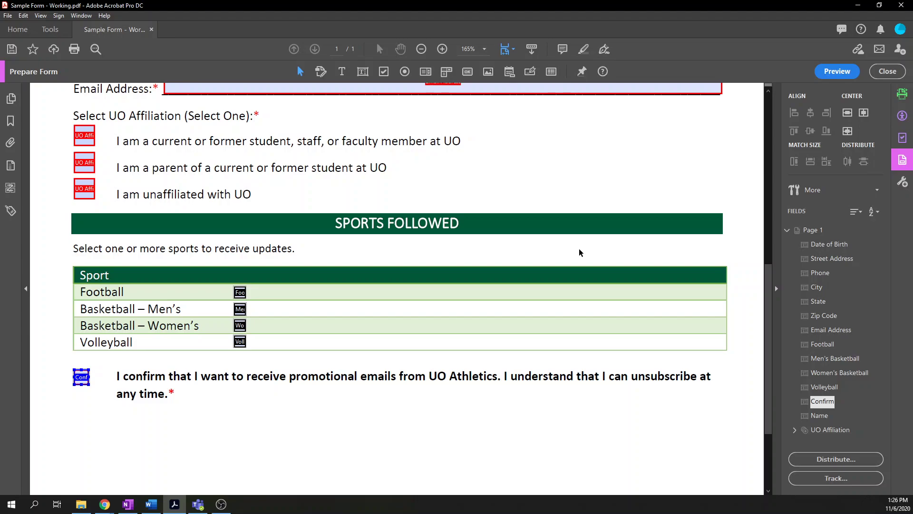
Drag the Name entry above Date of Birth in the Fields panel so it comes first
scroll(382, 255, "up", 4)
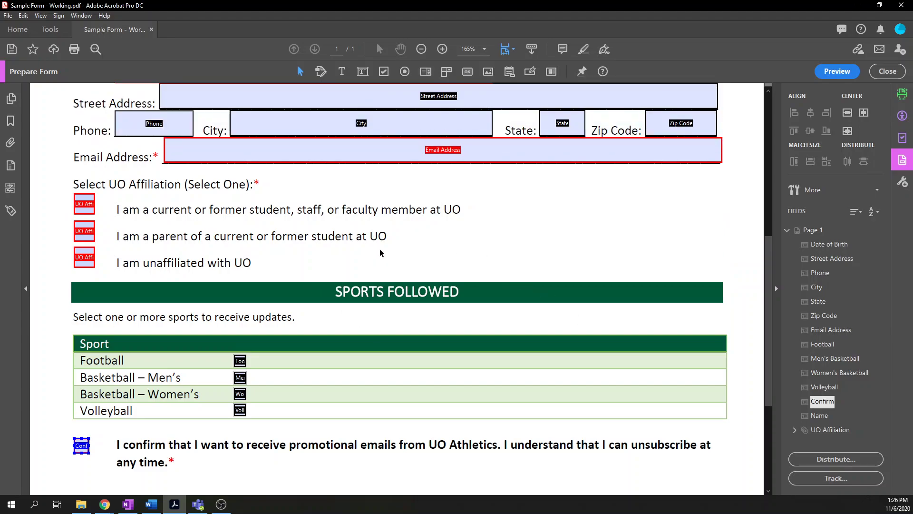
scroll(381, 252, "up", 2)
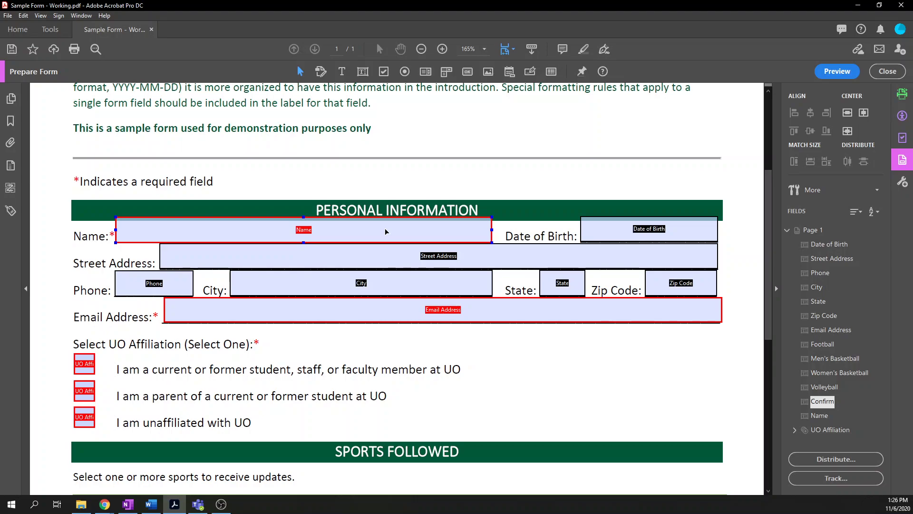
left_click(445, 285)
left_click(434, 256)
left_click(504, 234)
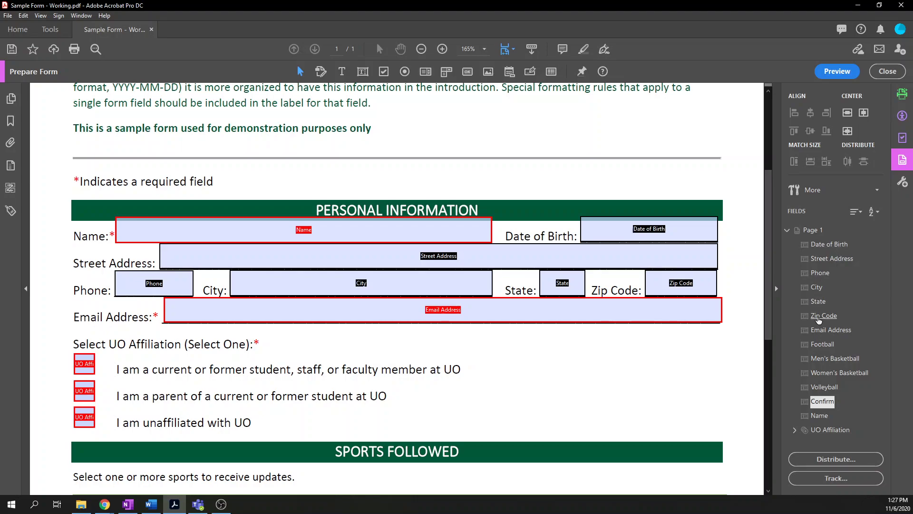
left_click(636, 229)
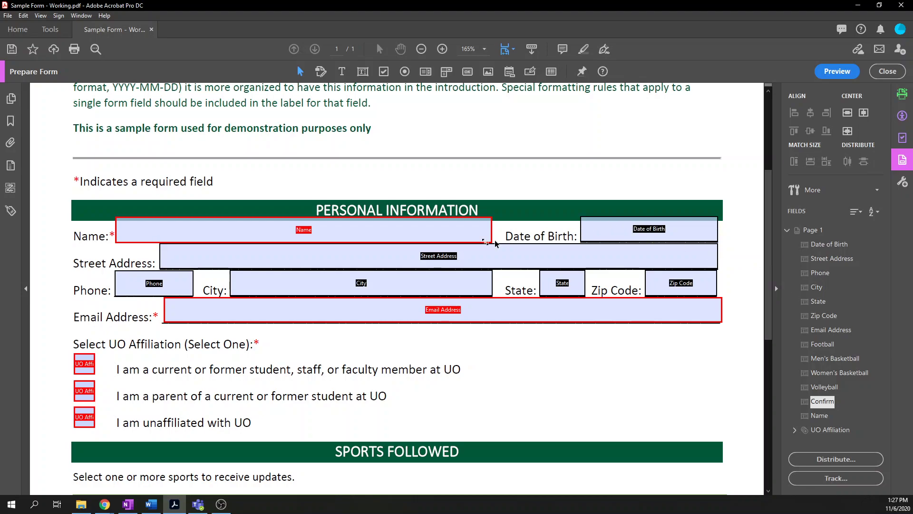
left_click(390, 285)
left_click(695, 283)
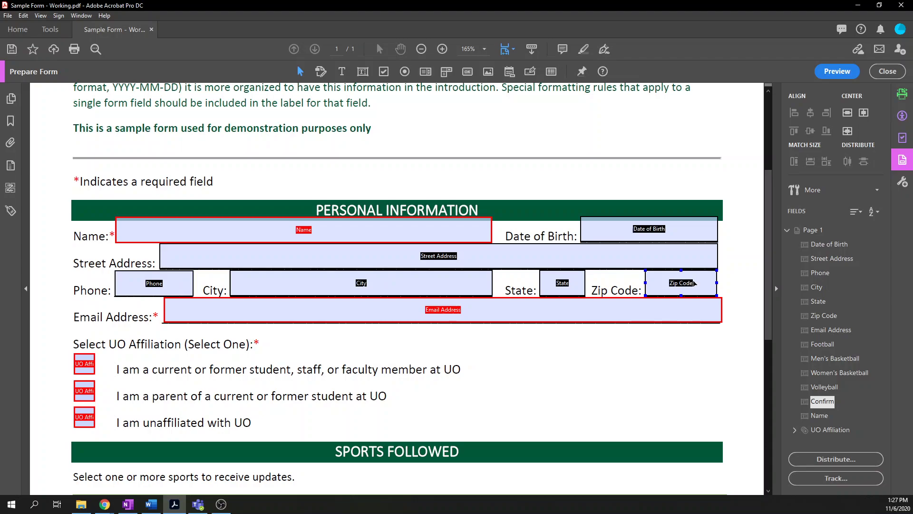
left_click(686, 267)
left_click(370, 230)
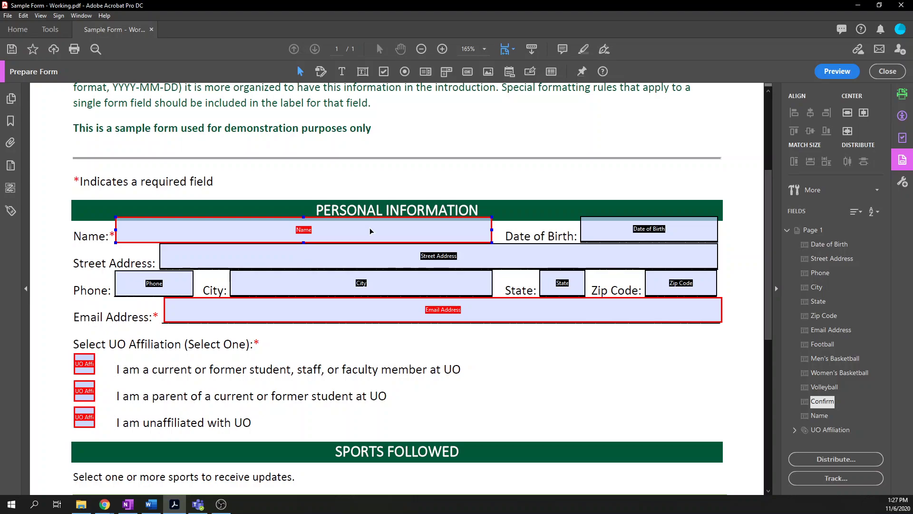
left_click(504, 246)
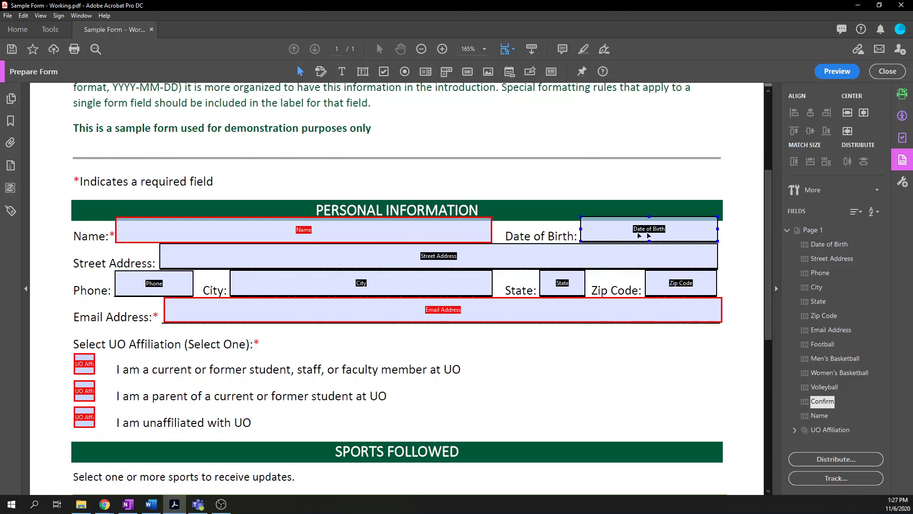
left_click(432, 229)
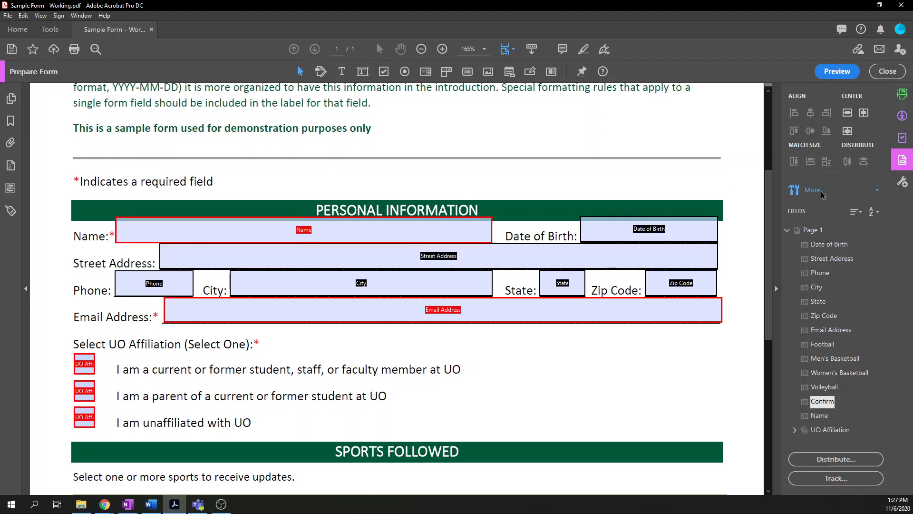
left_click(817, 416)
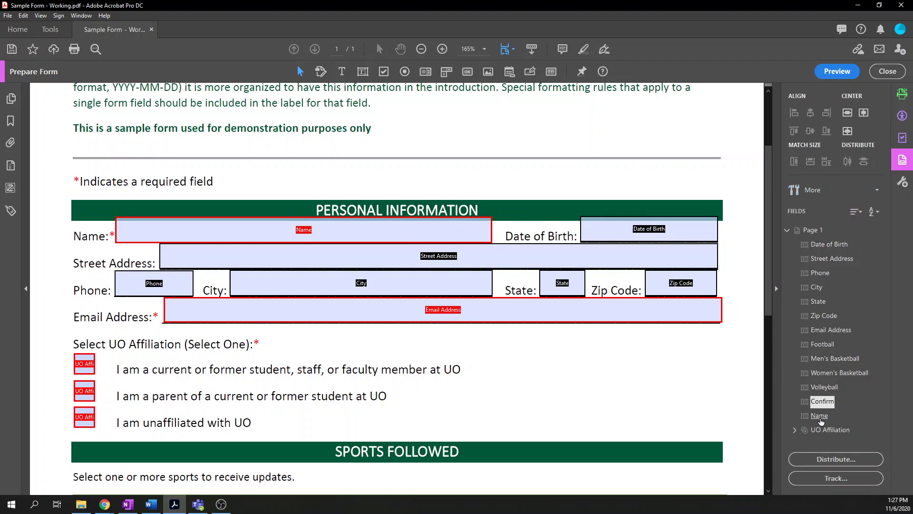
left_click_drag(821, 418, 822, 236)
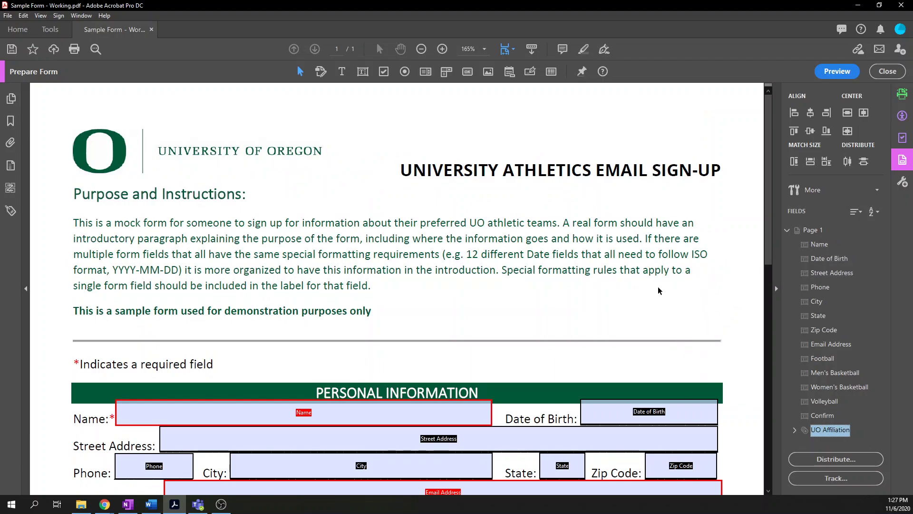
Turn on Show Tab Numbers for the form fields
scroll(657, 290, "down", 4)
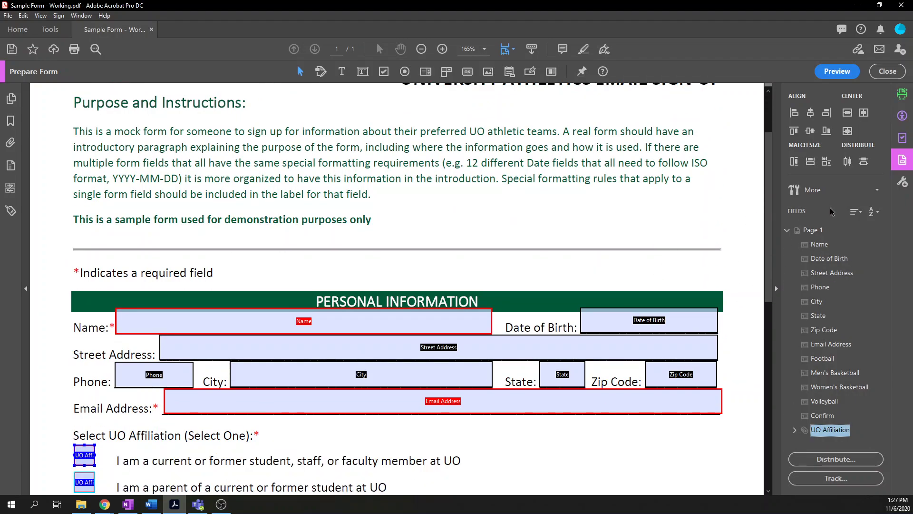
left_click(856, 215)
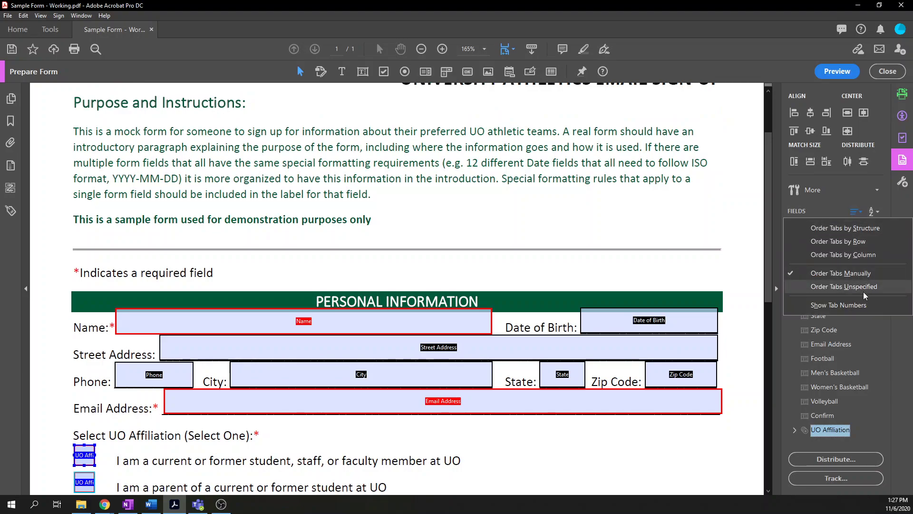
left_click(864, 306)
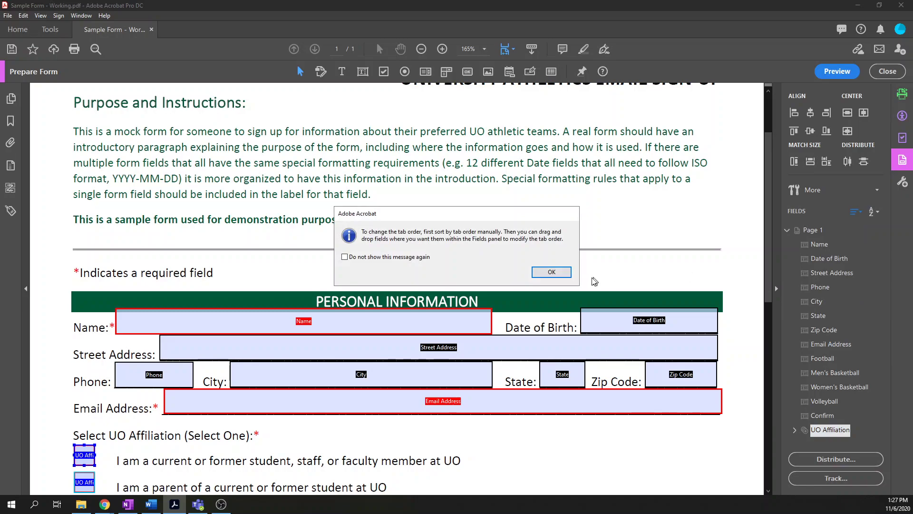
left_click(550, 272)
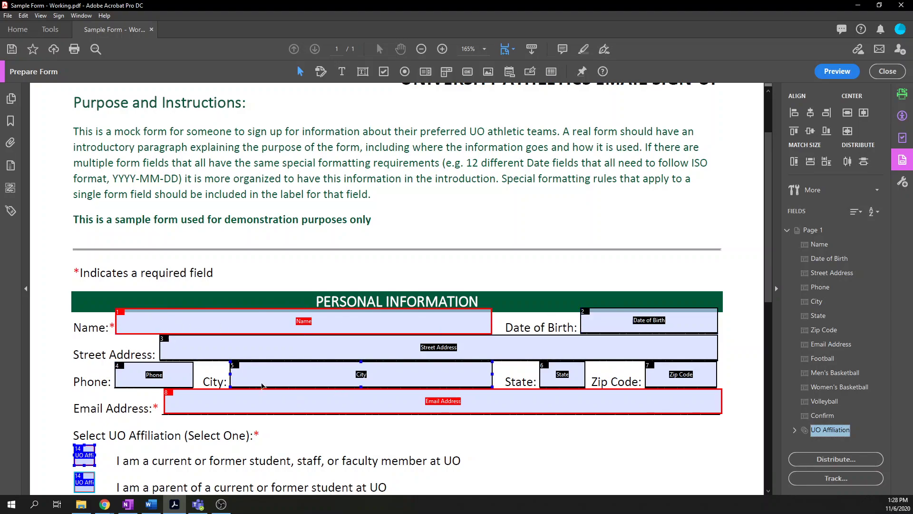
Move the UO Affiliation group directly below Email Address in the field order
scroll(150, 346, "down", 2)
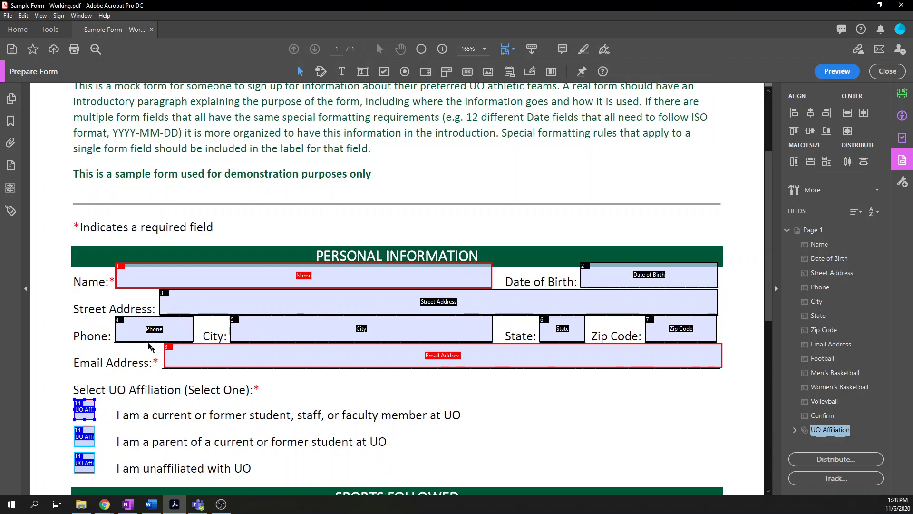
scroll(150, 346, "down", 3)
scroll(107, 334, "down", 1)
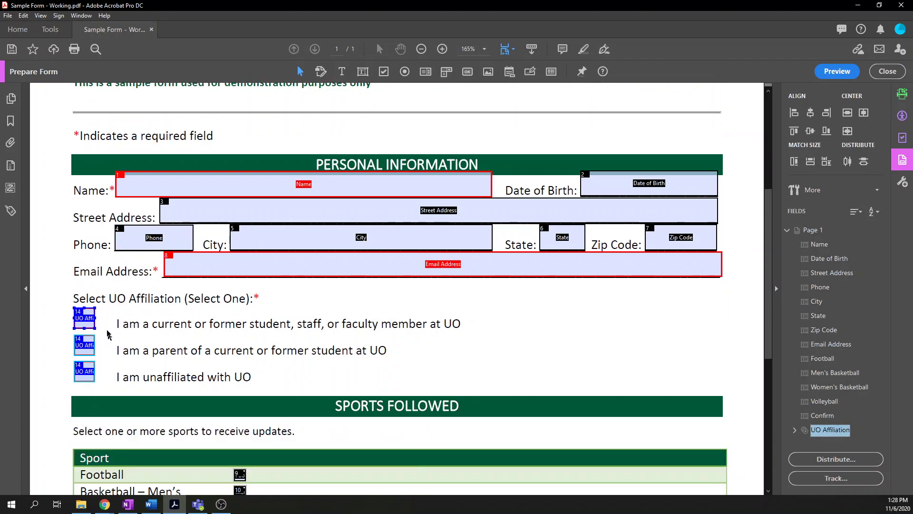
scroll(124, 328, "down", 3)
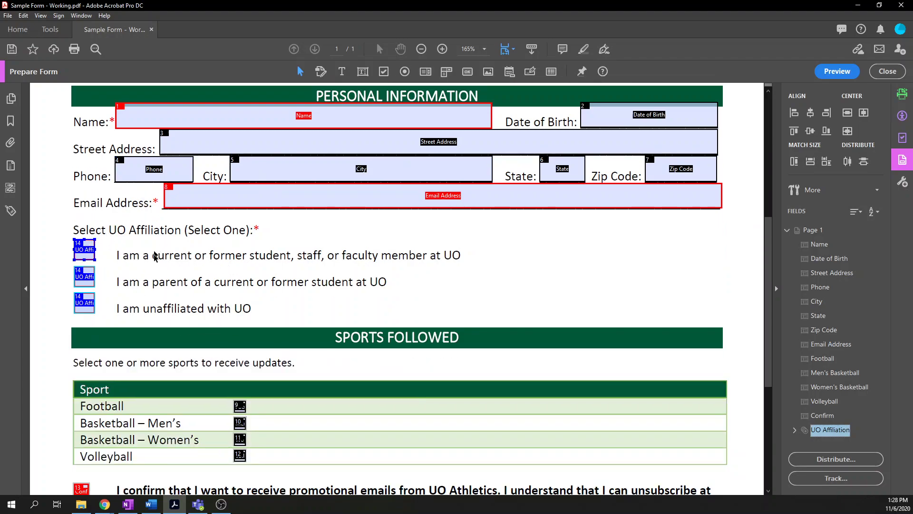
scroll(190, 440, "down", 3)
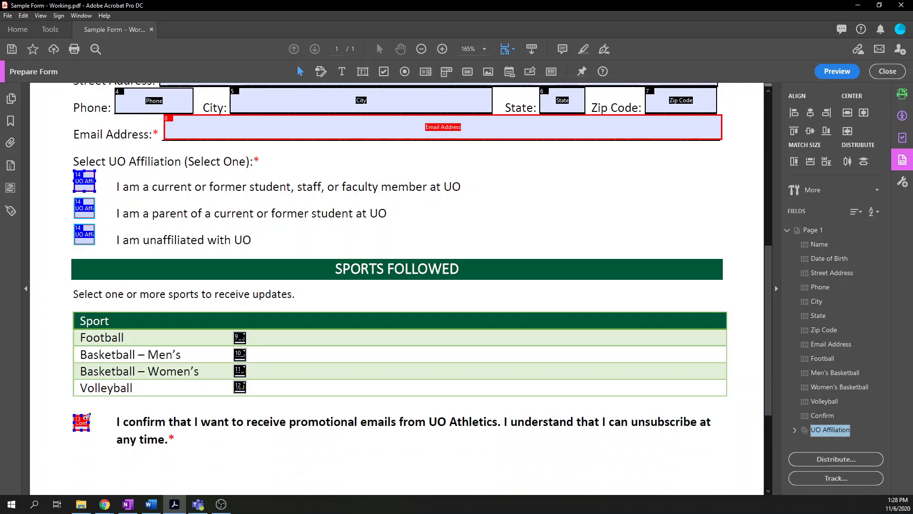
left_click(85, 181)
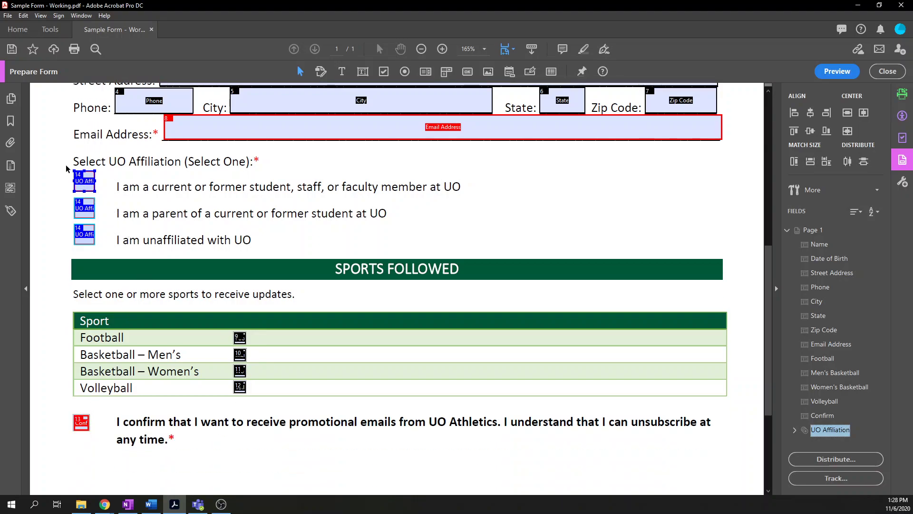
scroll(169, 183, "up", 1)
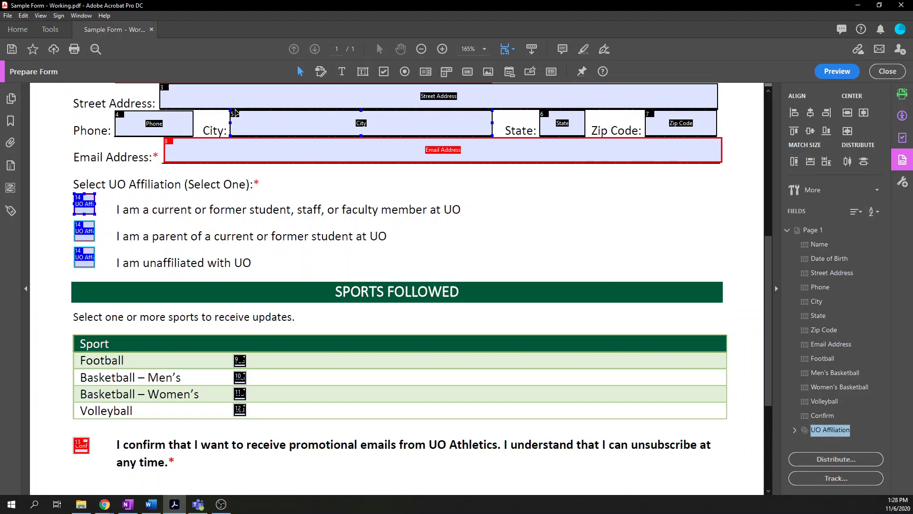
left_click(375, 144, "ctrl")
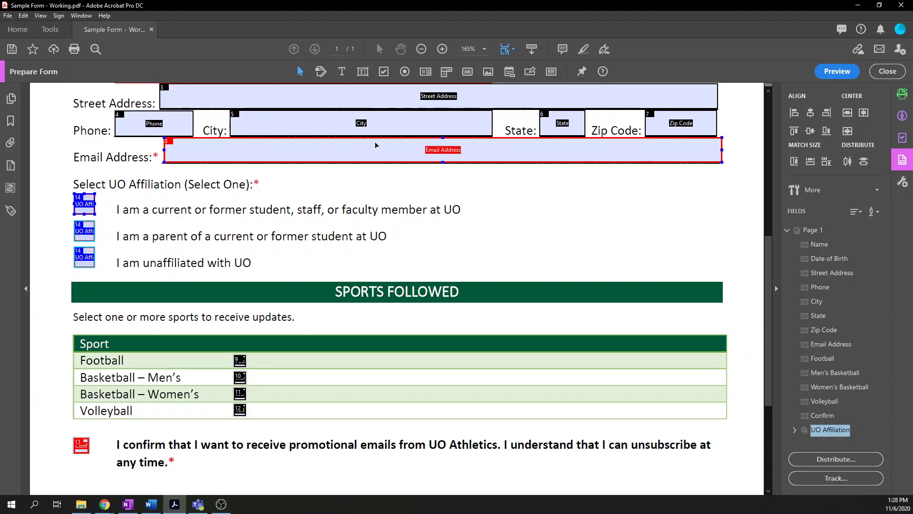
scroll(233, 410, "down", 2)
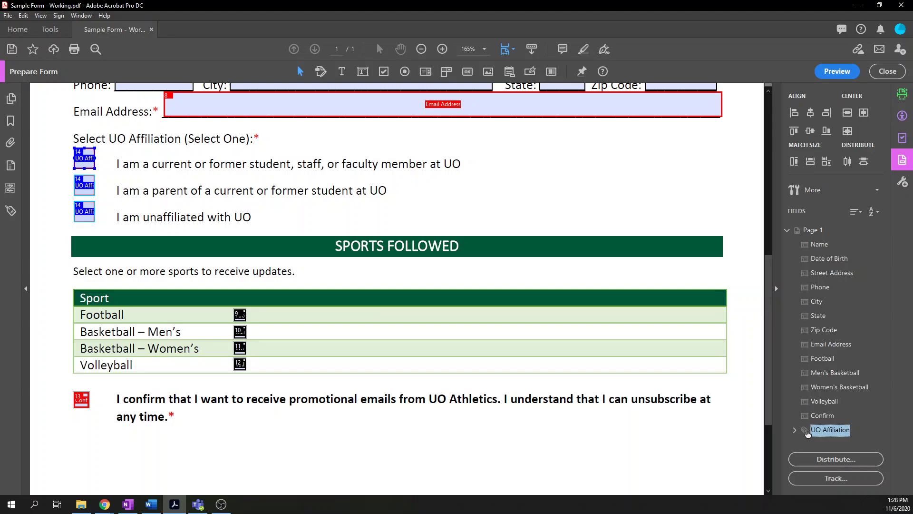
left_click_drag(807, 434, 809, 353)
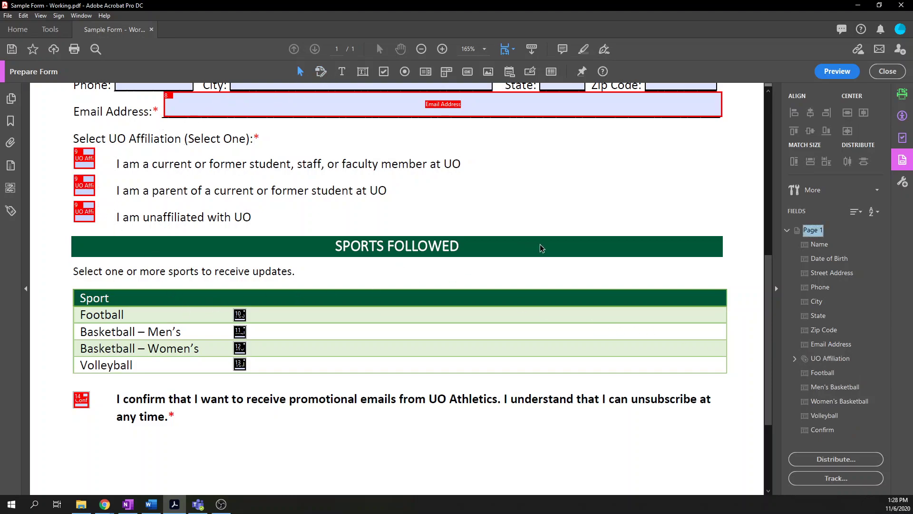
Drag Phone below Zip Code in the Fields panel so the address fields come first
scroll(310, 266, "up", 3)
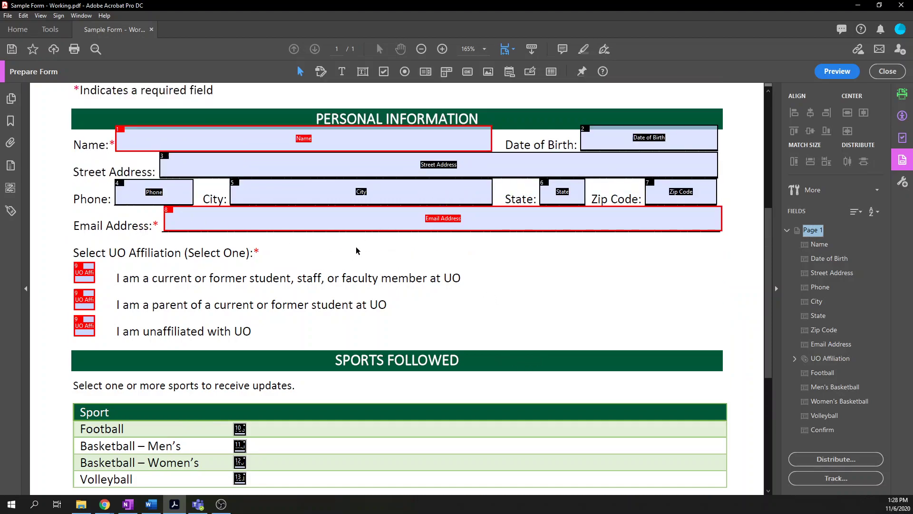
left_click(167, 193)
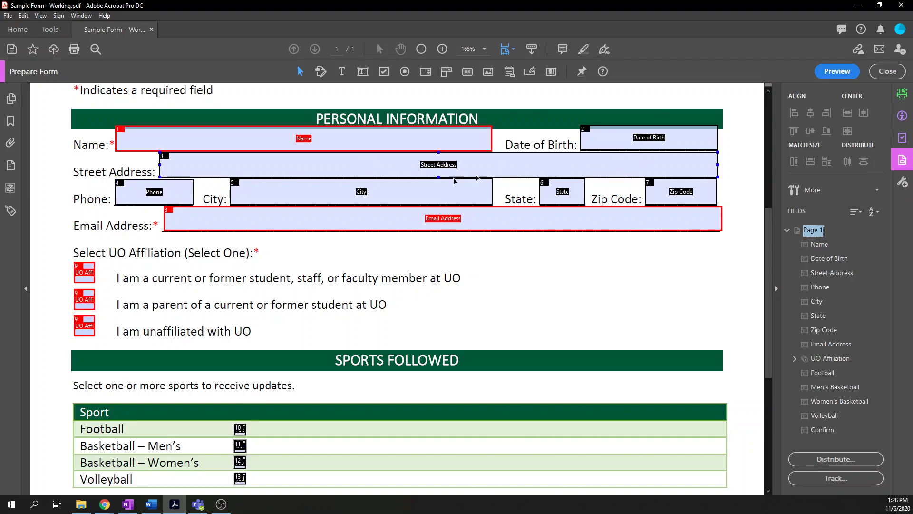
left_click(344, 150)
left_click(407, 200)
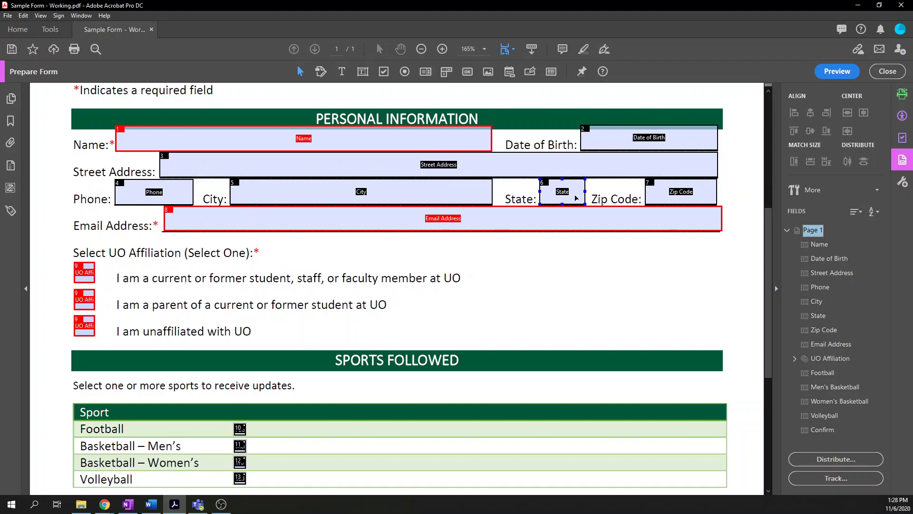
left_click(560, 199)
left_click(188, 161)
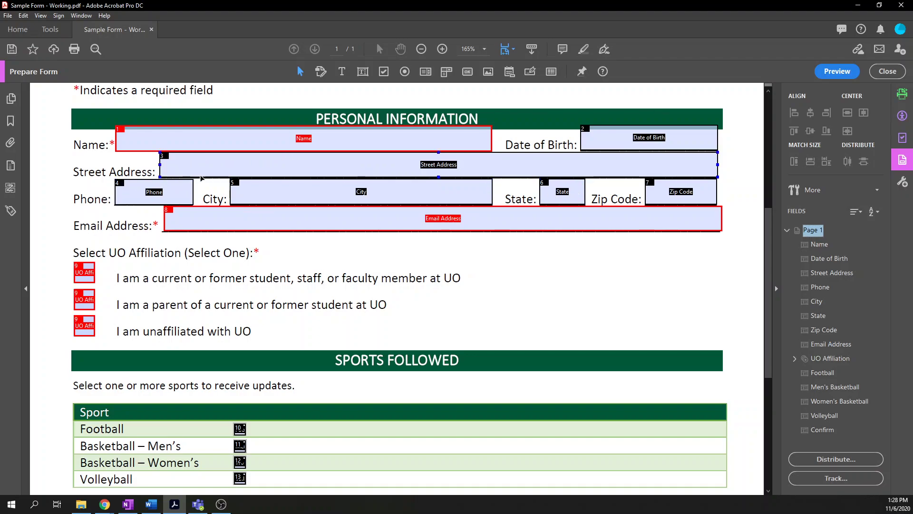
left_click(223, 167)
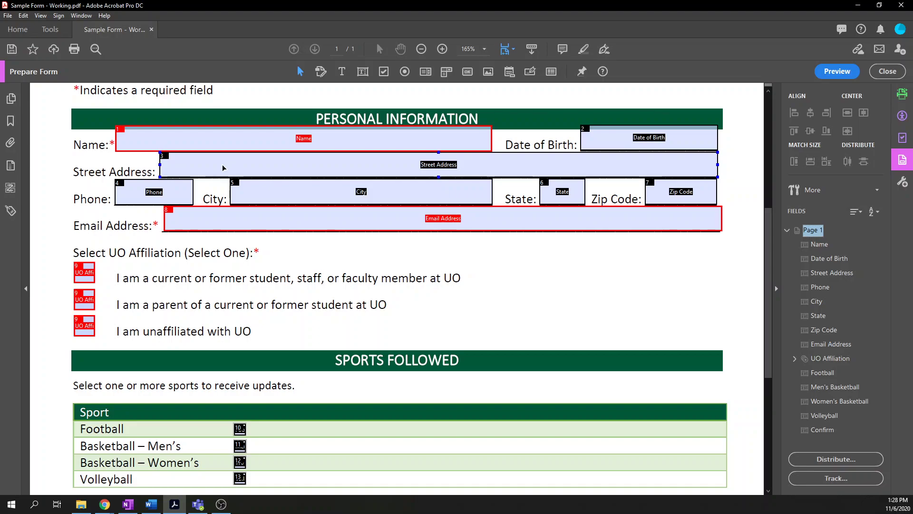
left_click(185, 196)
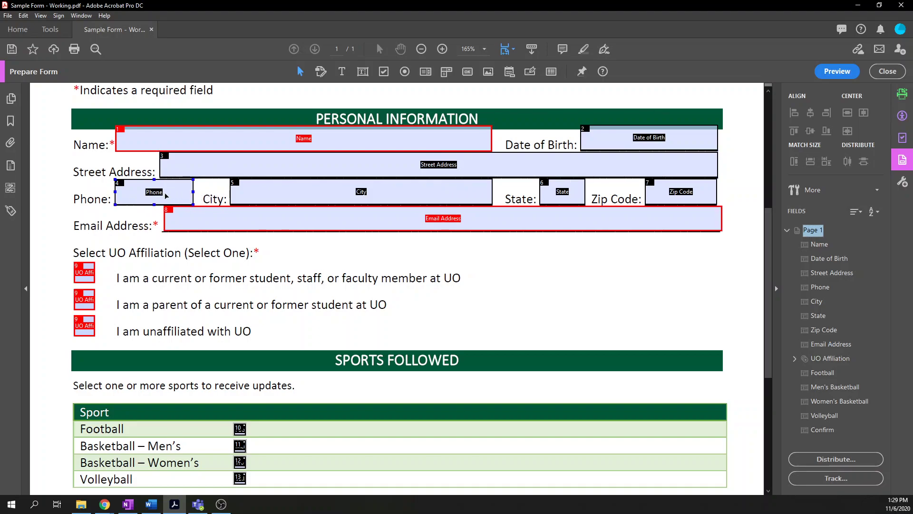
left_click(220, 203)
left_click_drag(819, 288, 824, 338)
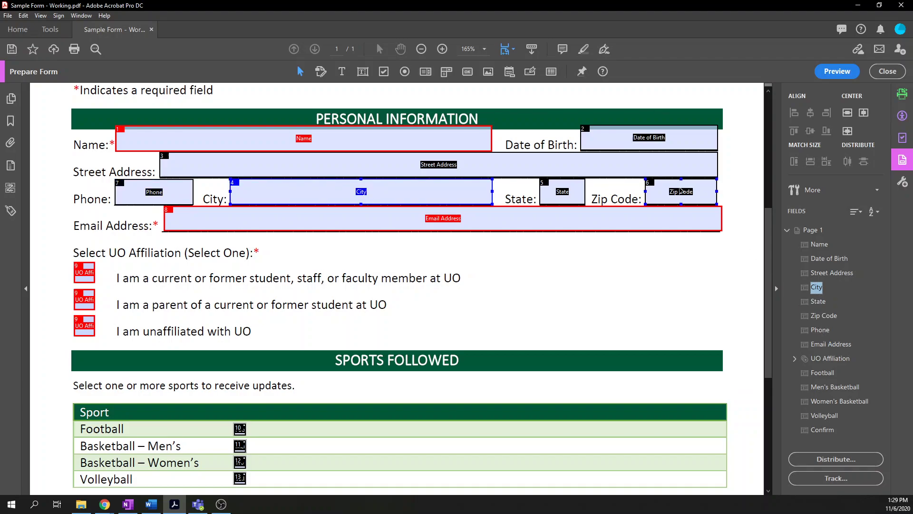
Select City with Street Address and Email Address to review the updated tab order
left_click(394, 229, "ctrl")
left_click(387, 228, "ctrl")
left_click(389, 166, "ctrl")
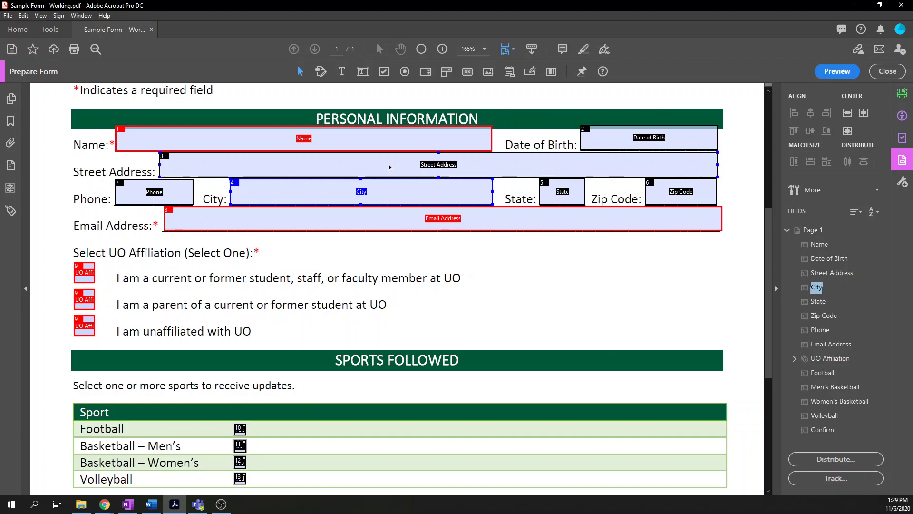
left_click(389, 167, "ctrl")
left_click(246, 218, "ctrl")
left_click(296, 226, "ctrl")
key("alt+Tab")
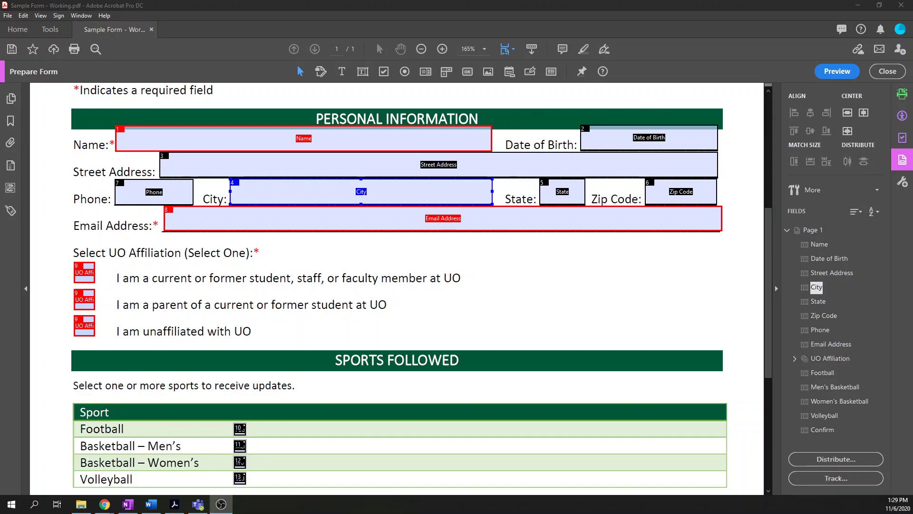